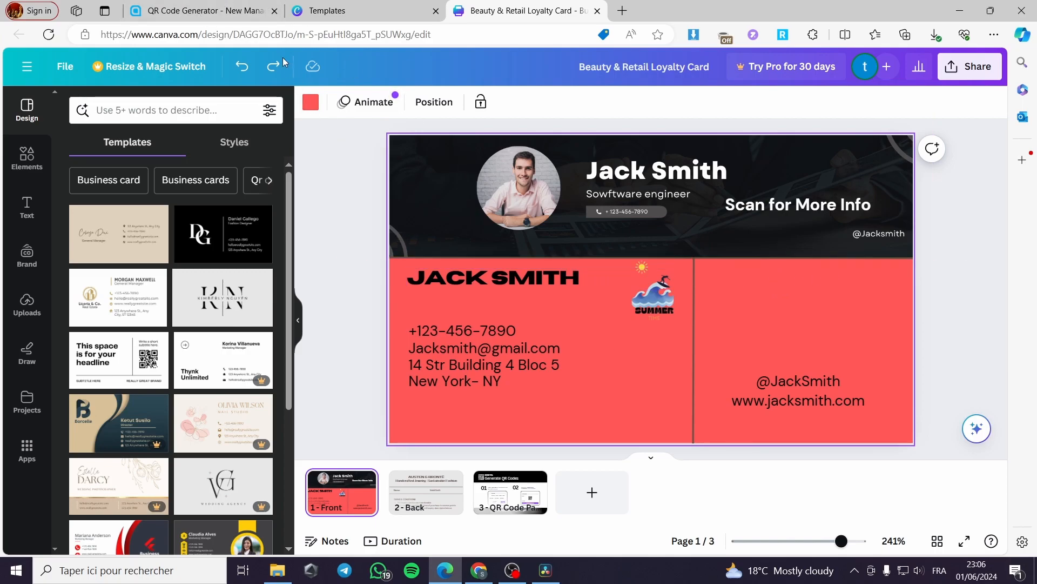
Step: Switch from the Canva business card design to the QR Code Generator tab
{"action": "left_click", "coordinate": [188, 10]}
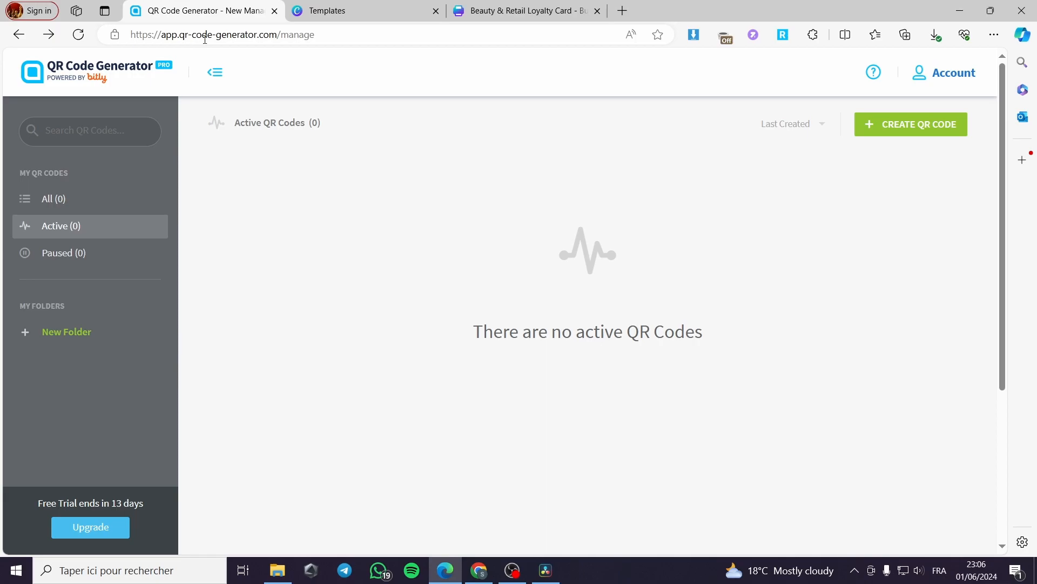
{"action": "left_click_drag", "start_coordinate": [163, 37], "coordinate": [290, 34]}
{"action": "left_click", "coordinate": [340, 33]}
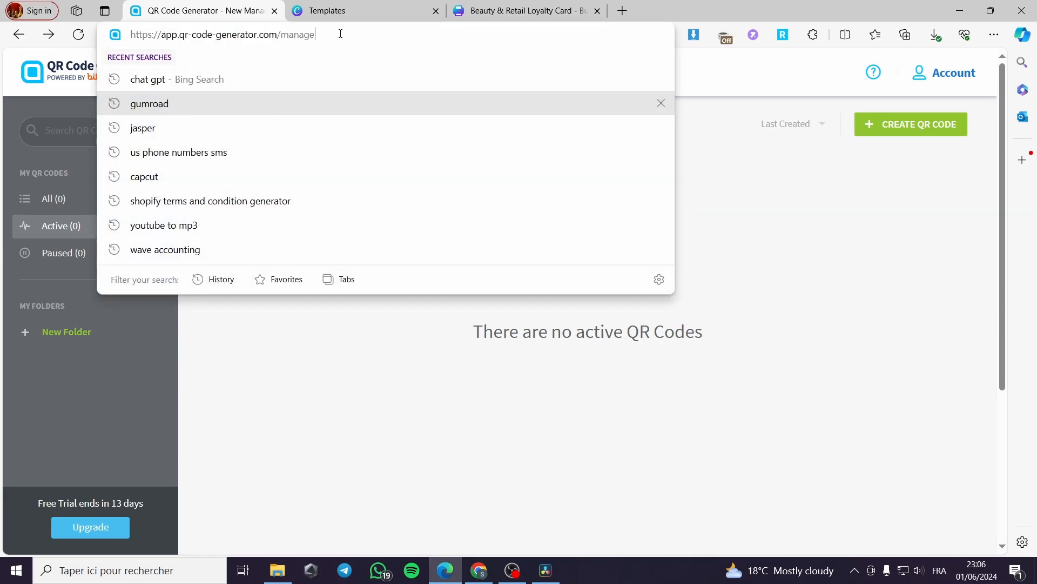
{"action": "left_click", "coordinate": [723, 66]}
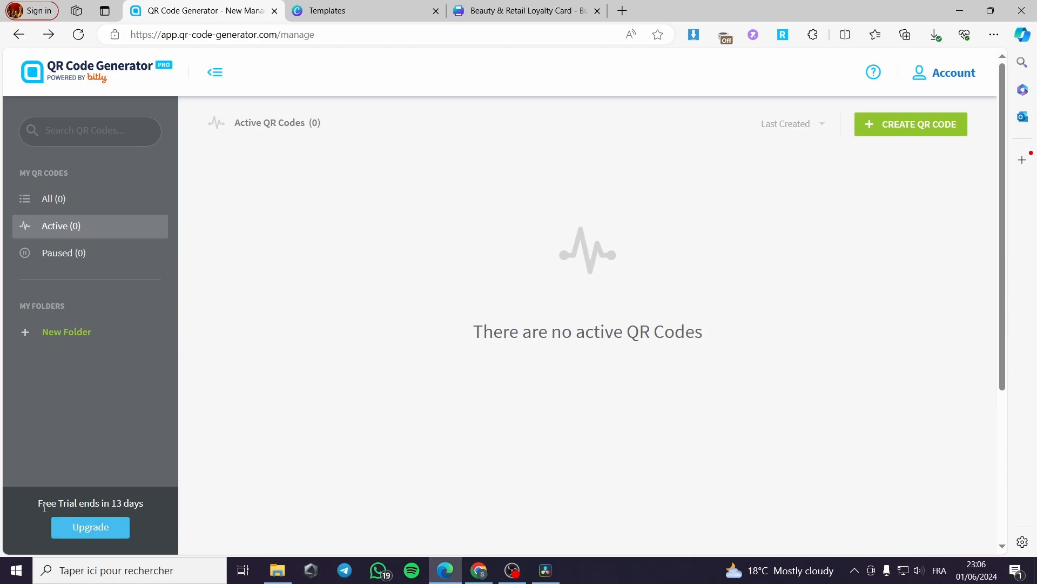
{"action": "double_click", "coordinate": [147, 515]}
{"action": "left_click", "coordinate": [143, 504]}
Step: Create a new QR code of type vCard Plus and continue to its design step
{"action": "left_click", "coordinate": [897, 134]}
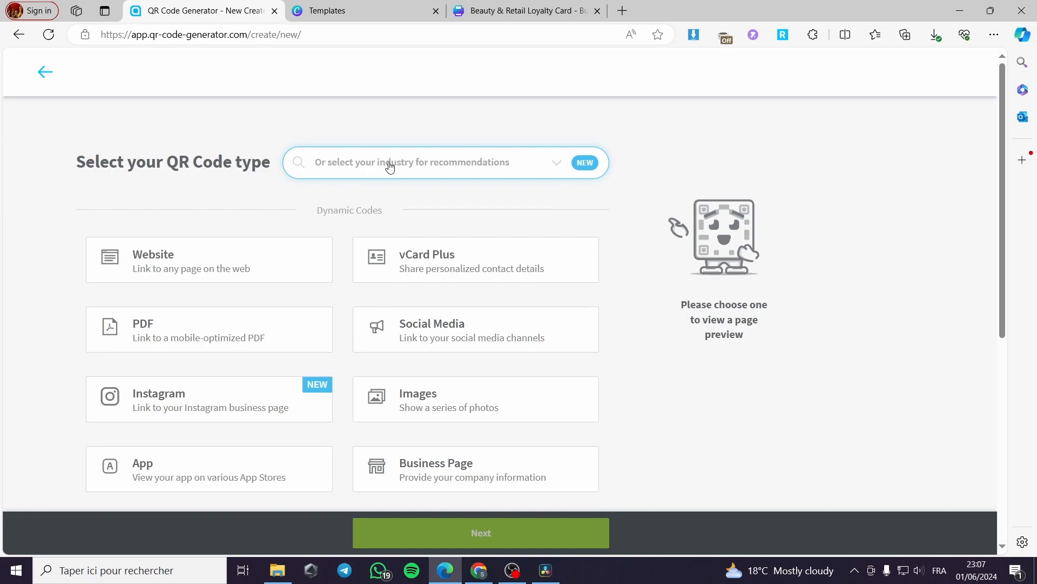
{"action": "scroll", "coordinate": [308, 226], "scroll_direction": "down", "scroll_amount": 6}
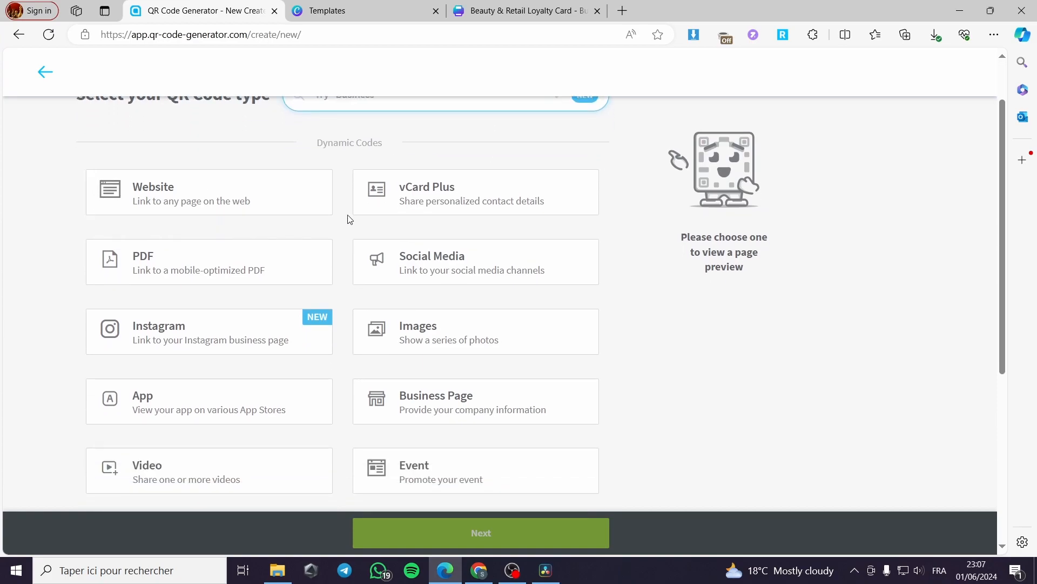
{"action": "scroll", "coordinate": [308, 300], "scroll_direction": "down", "scroll_amount": 1}
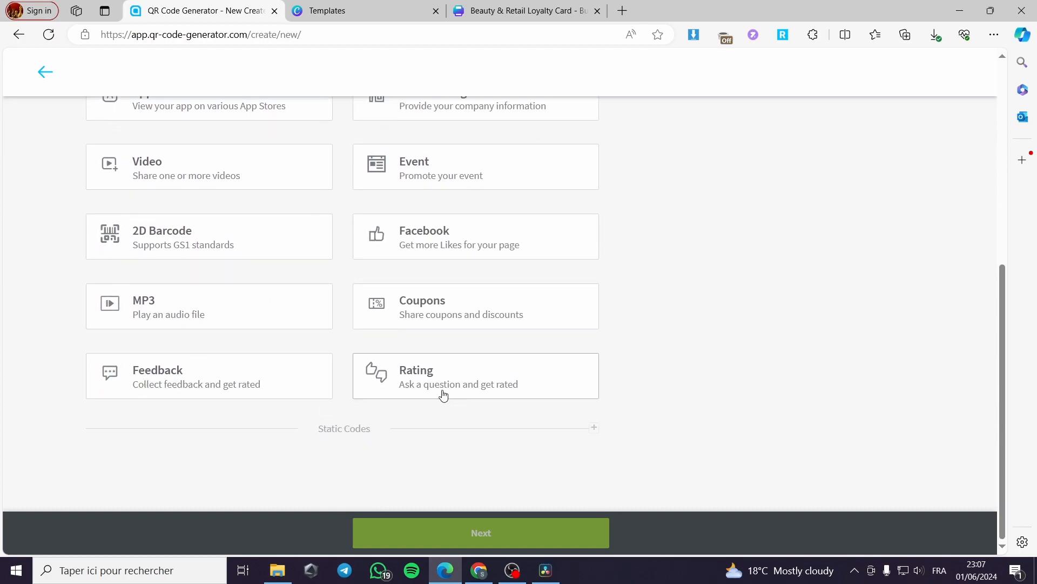
{"action": "scroll", "coordinate": [438, 394], "scroll_direction": "up", "scroll_amount": 3}
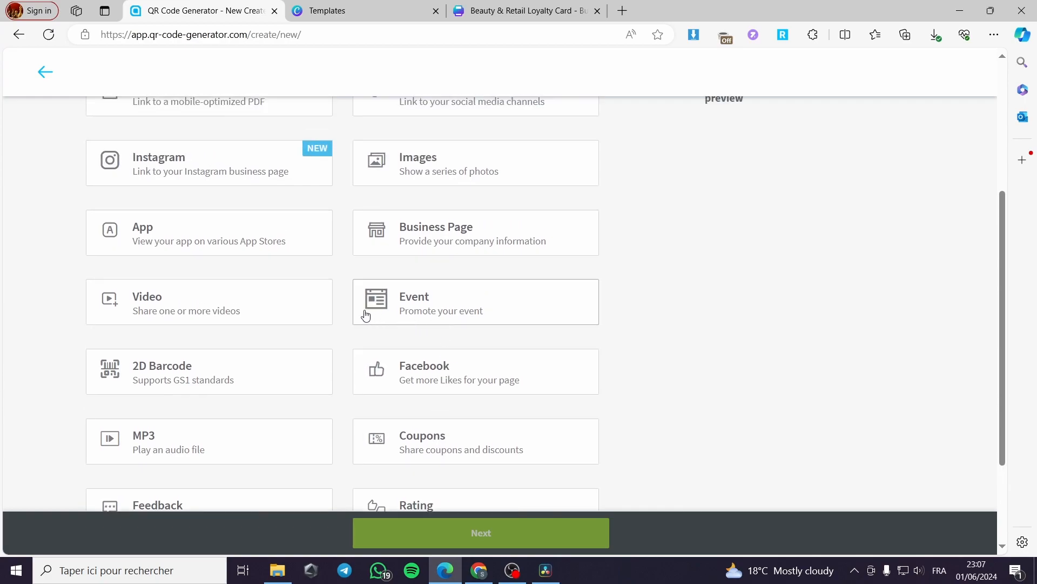
{"action": "scroll", "coordinate": [139, 321], "scroll_direction": "up", "scroll_amount": 3}
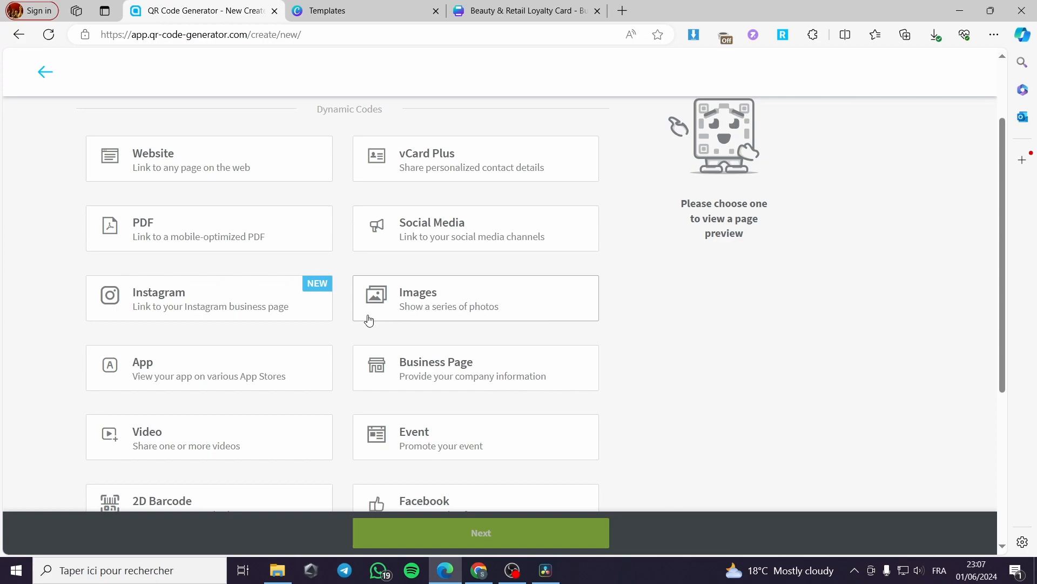
{"action": "scroll", "coordinate": [335, 321], "scroll_direction": "up", "scroll_amount": 2}
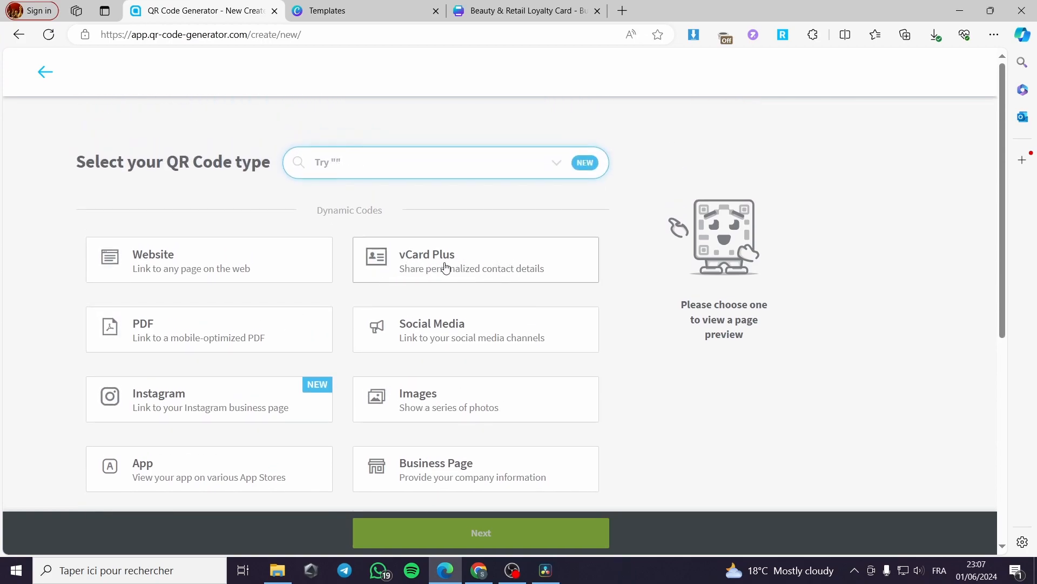
{"action": "left_click", "coordinate": [417, 269]}
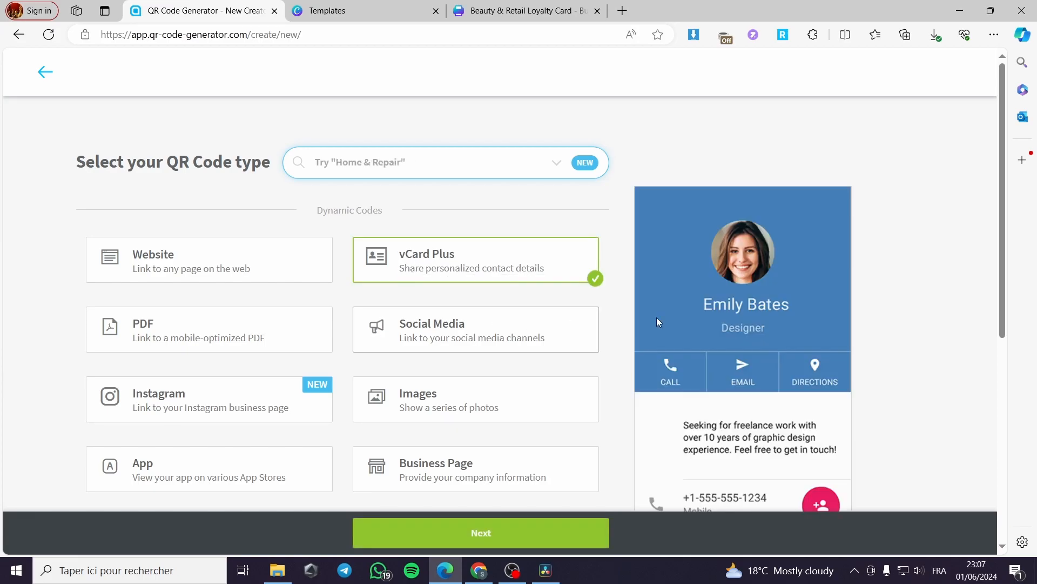
{"action": "scroll", "coordinate": [713, 257], "scroll_direction": "down", "scroll_amount": 1}
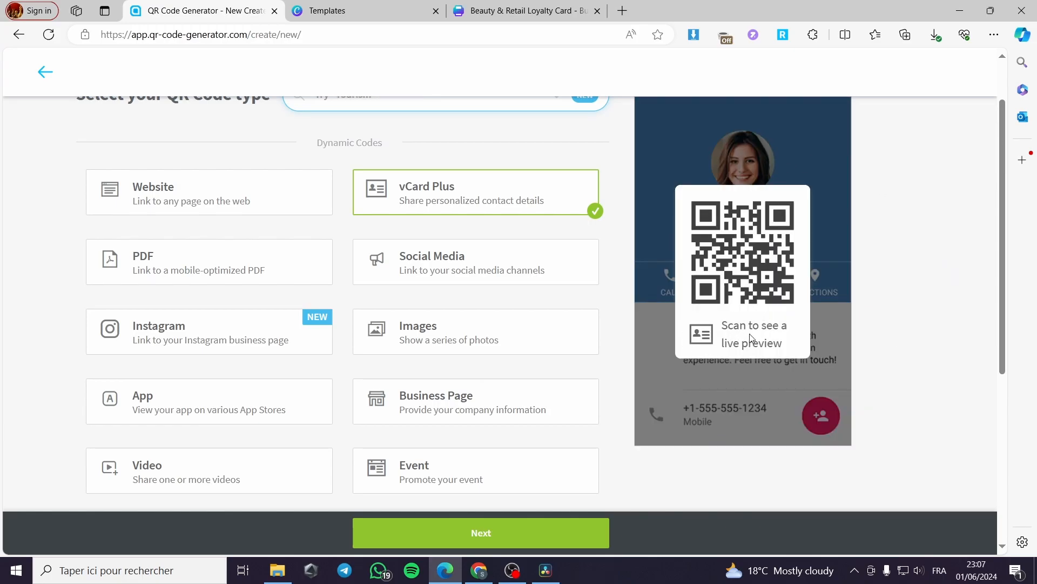
{"action": "scroll", "coordinate": [735, 283], "scroll_direction": "down", "scroll_amount": 1}
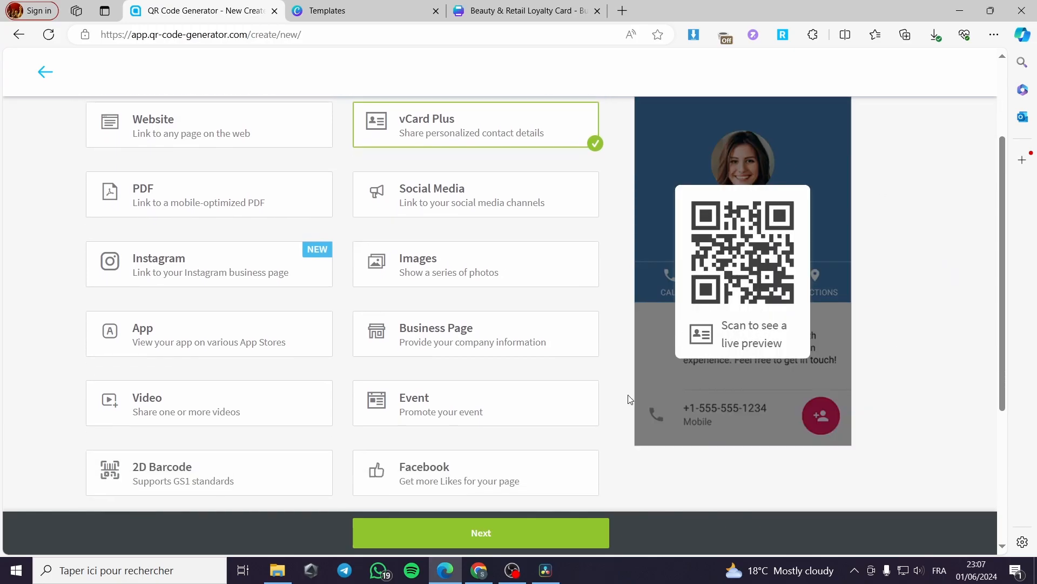
{"action": "left_click", "coordinate": [481, 532]}
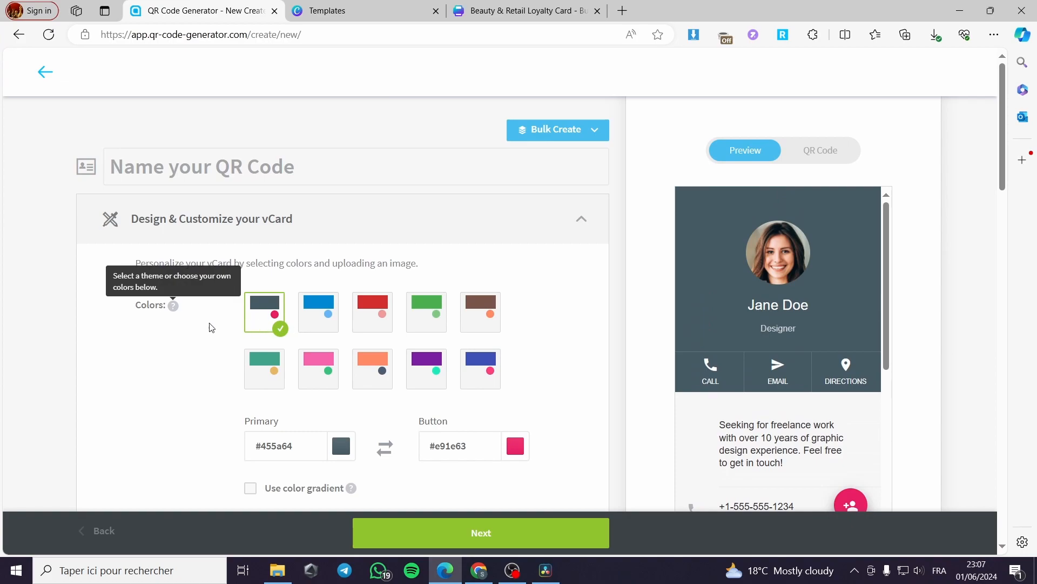
Step: Settle on the indigo #3f51b5 and pink #ff4081 colour theme after trying other swatches
{"action": "left_click", "coordinate": [327, 319]}
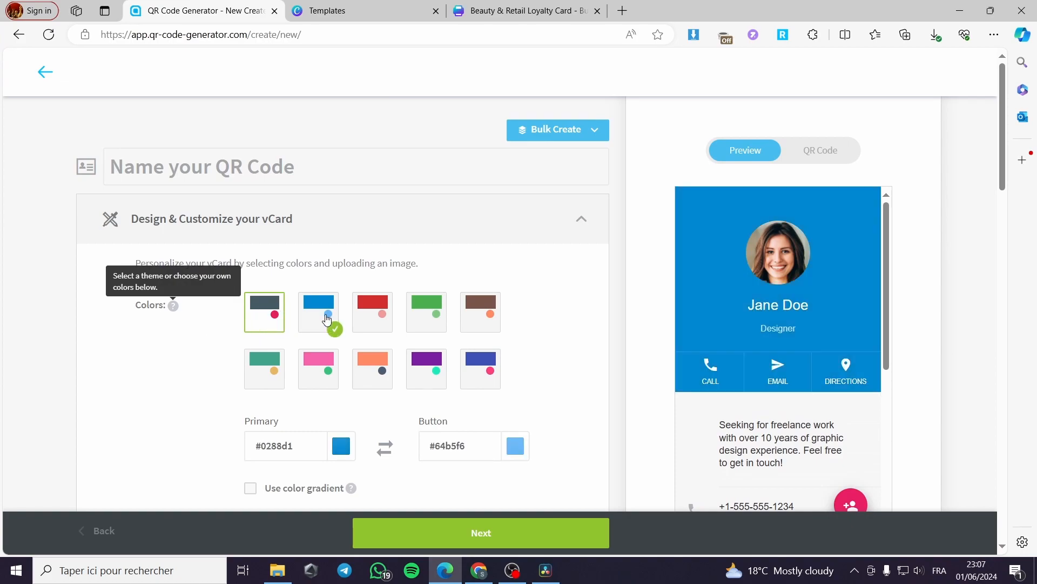
{"action": "left_click", "coordinate": [382, 313]}
{"action": "left_click", "coordinate": [438, 317]}
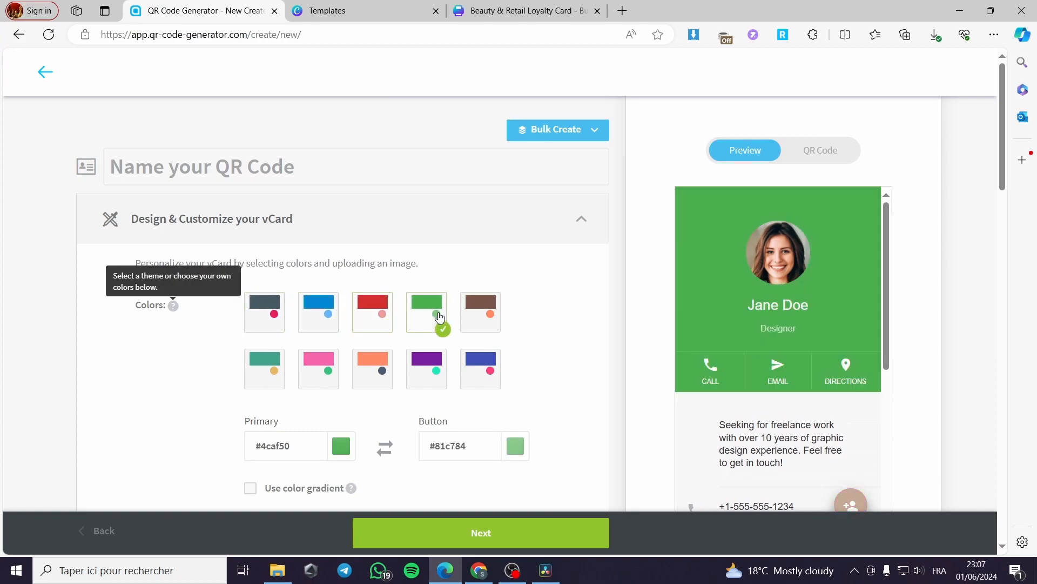
{"action": "left_click", "coordinate": [471, 322]}
{"action": "scroll", "coordinate": [471, 322], "scroll_direction": "down", "scroll_amount": 1}
{"action": "left_click", "coordinate": [481, 303]}
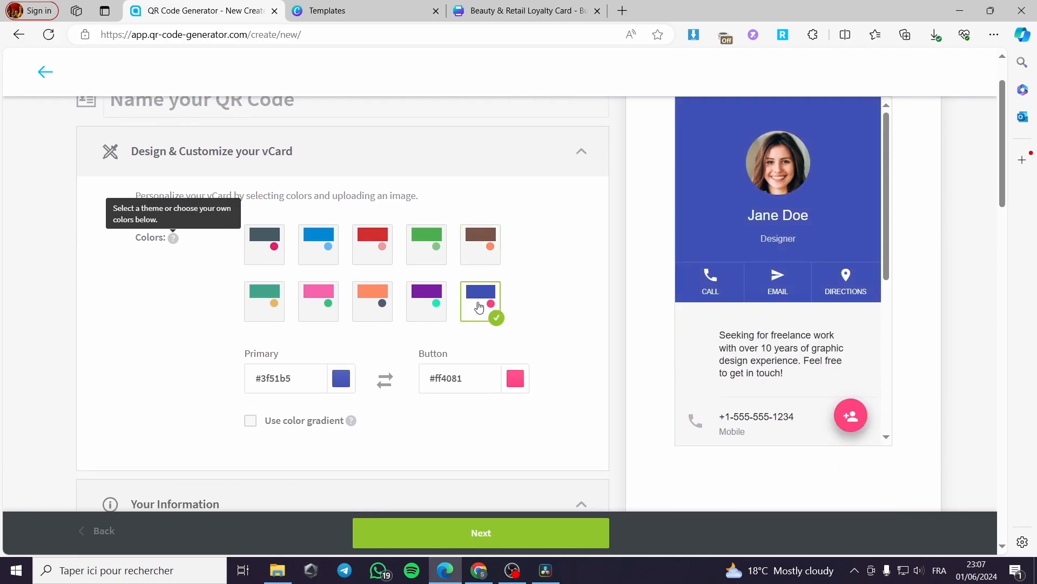
{"action": "left_click", "coordinate": [424, 307]}
{"action": "left_click", "coordinate": [472, 302]}
Step: Enable the red #ff0000 colour gradient for the vCard header
{"action": "left_click", "coordinate": [252, 424]}
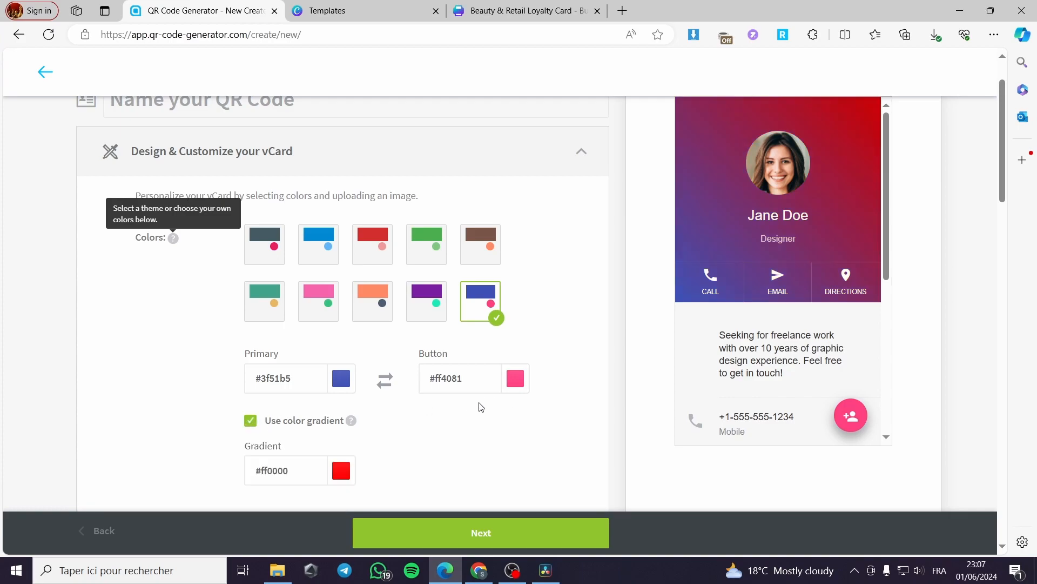
{"action": "scroll", "coordinate": [479, 408], "scroll_direction": "down", "scroll_amount": 5}
{"action": "scroll", "coordinate": [186, 351], "scroll_direction": "down", "scroll_amount": 3}
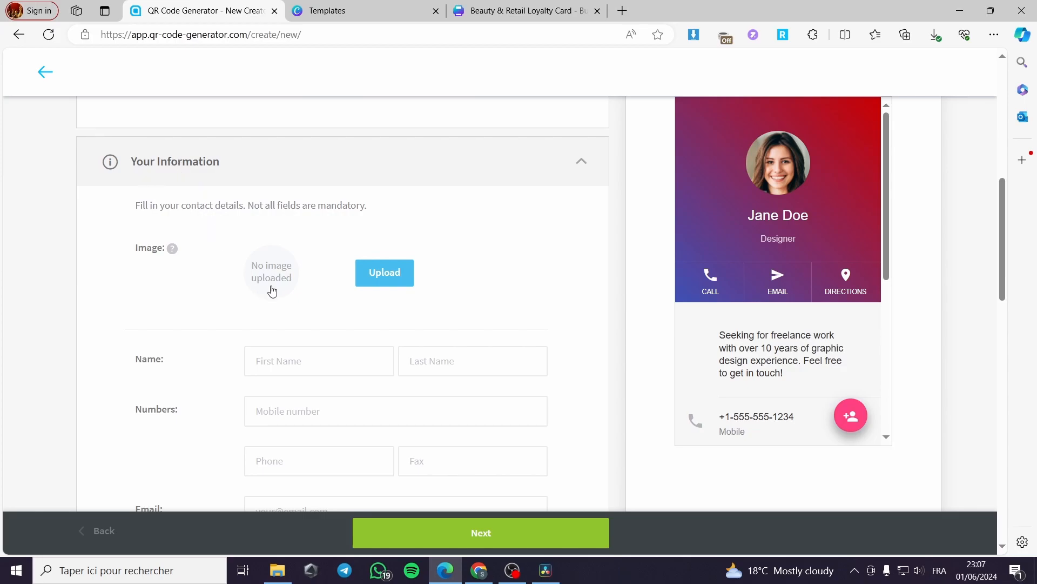
Step: Upload the Black and Gold Simple Business Man LinkedIn Profile Picture, cropped around his face
{"action": "left_click", "coordinate": [389, 278]}
{"action": "scroll", "coordinate": [398, 294], "scroll_direction": "down", "scroll_amount": 10}
{"action": "scroll", "coordinate": [405, 289], "scroll_direction": "down", "scroll_amount": 5}
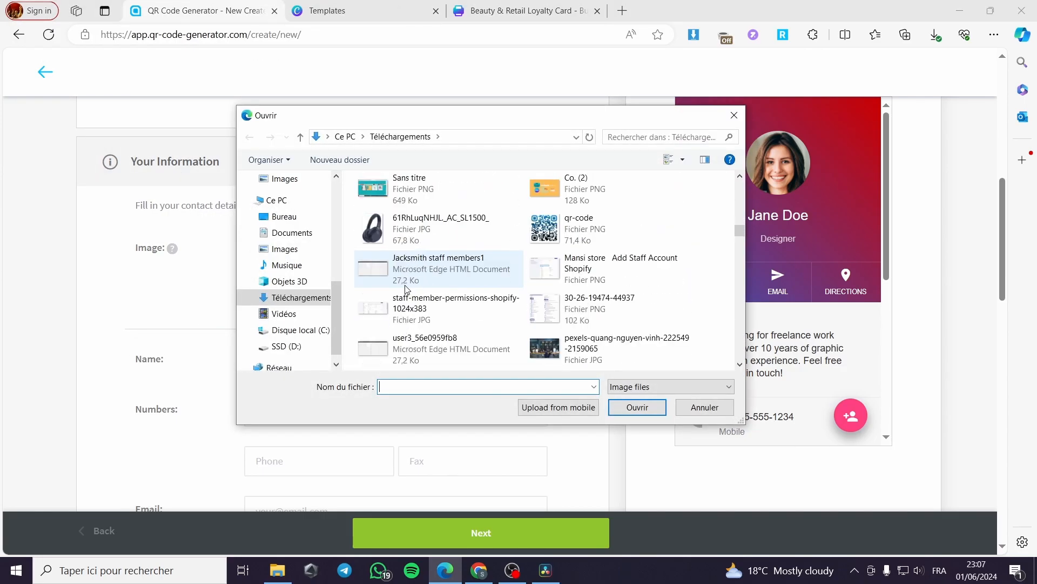
{"action": "scroll", "coordinate": [407, 289], "scroll_direction": "down", "scroll_amount": 10}
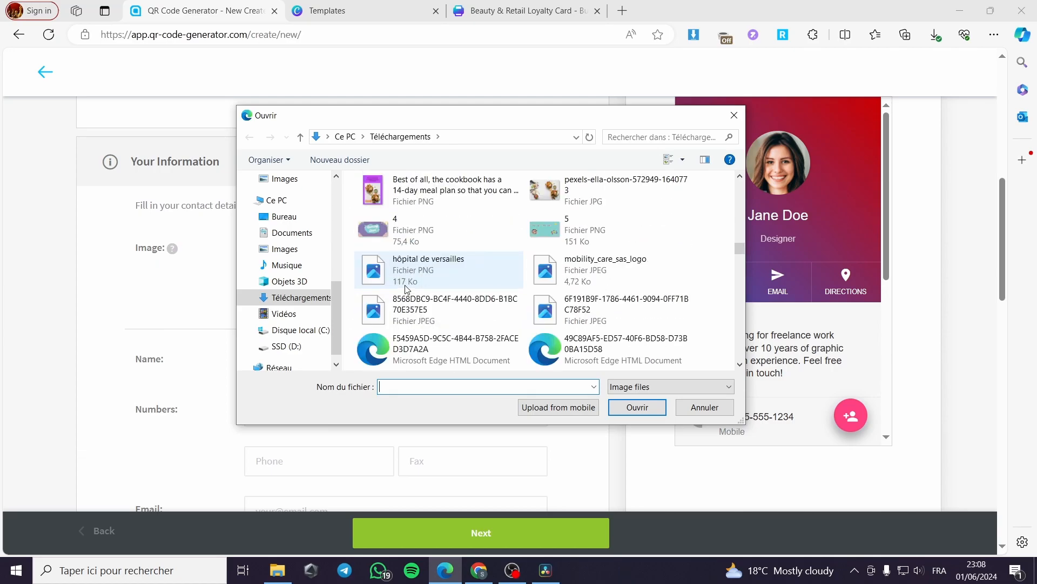
{"action": "scroll", "coordinate": [406, 290], "scroll_direction": "down", "scroll_amount": 4}
{"action": "scroll", "coordinate": [406, 270], "scroll_direction": "up", "scroll_amount": 2}
{"action": "left_click", "coordinate": [622, 267]}
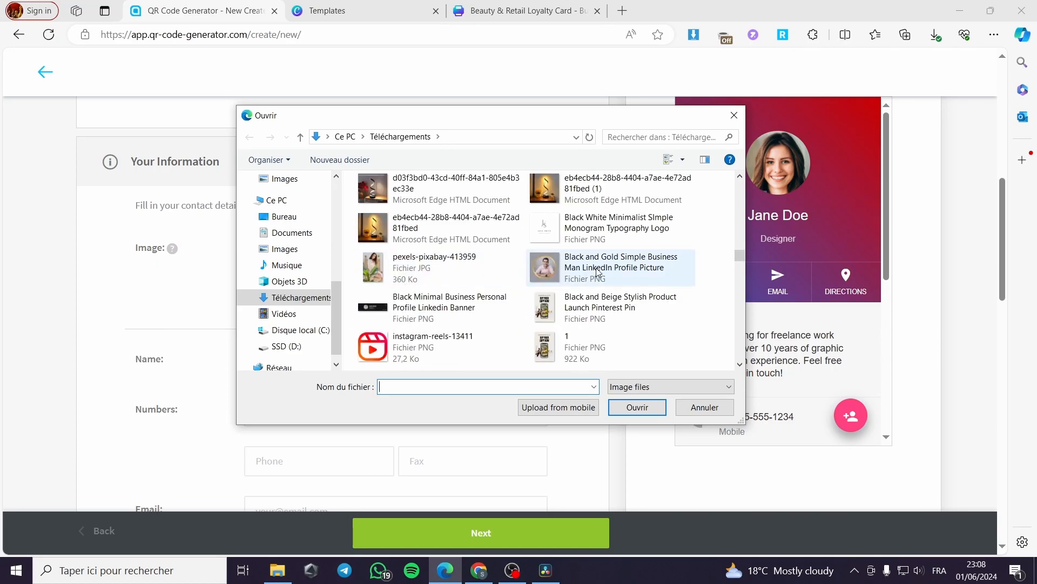
{"action": "left_click", "coordinate": [627, 406]}
{"action": "mouse_move", "coordinate": [510, 256]}
{"action": "left_mouse_down"}
{"action": "mouse_move", "coordinate": [522, 236]}
{"action": "mouse_move", "coordinate": [514, 237]}
{"action": "left_mouse_up"}
{"action": "left_click", "coordinate": [616, 370]}
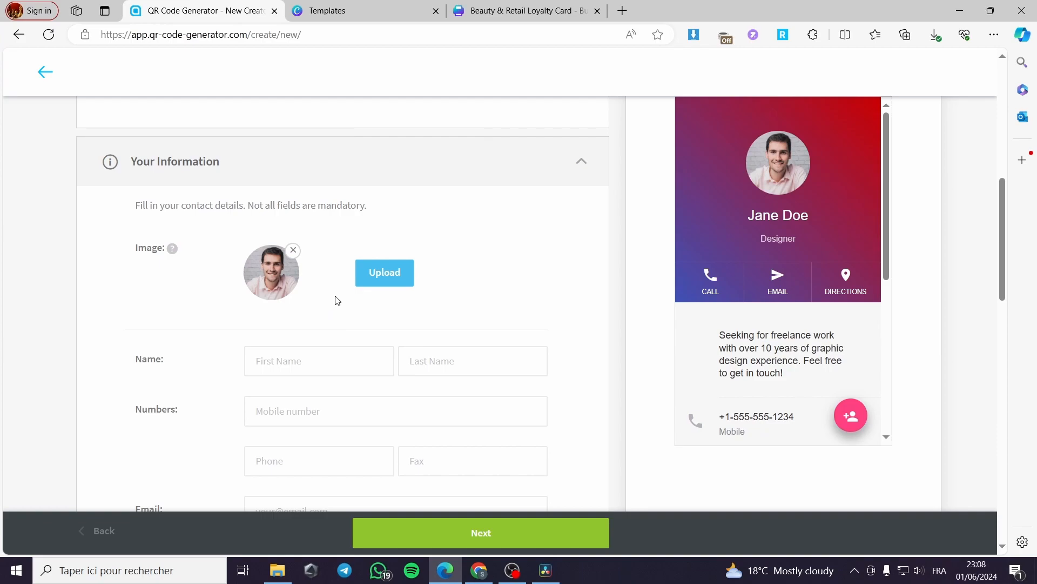
Step: Enter the contact's first name and fill the last name from saved suggestions
{"action": "left_click", "coordinate": [303, 367]}
{"action": "left_click", "coordinate": [304, 364]}
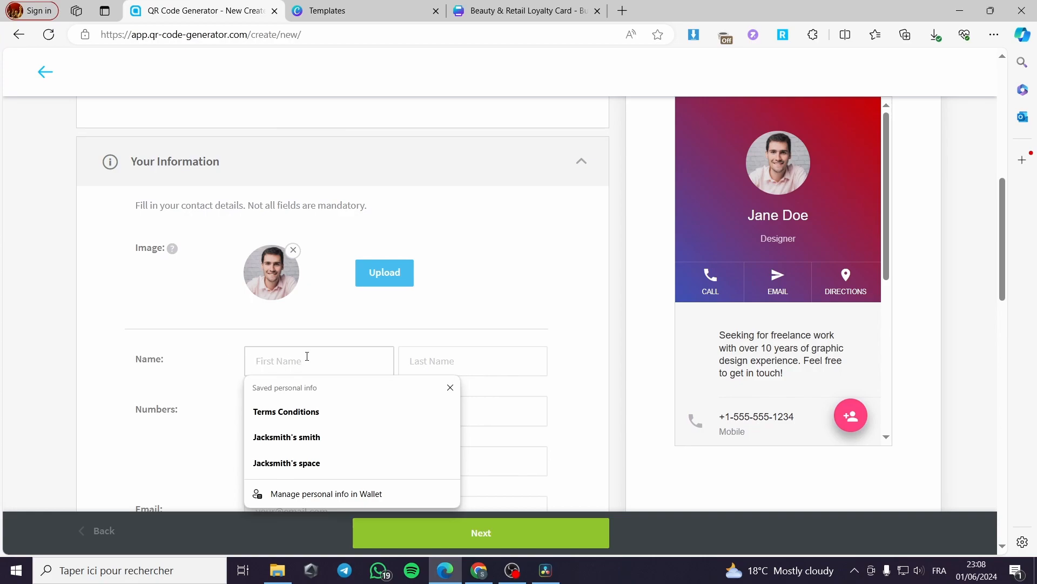
{"action": "type", "text": "jack"}
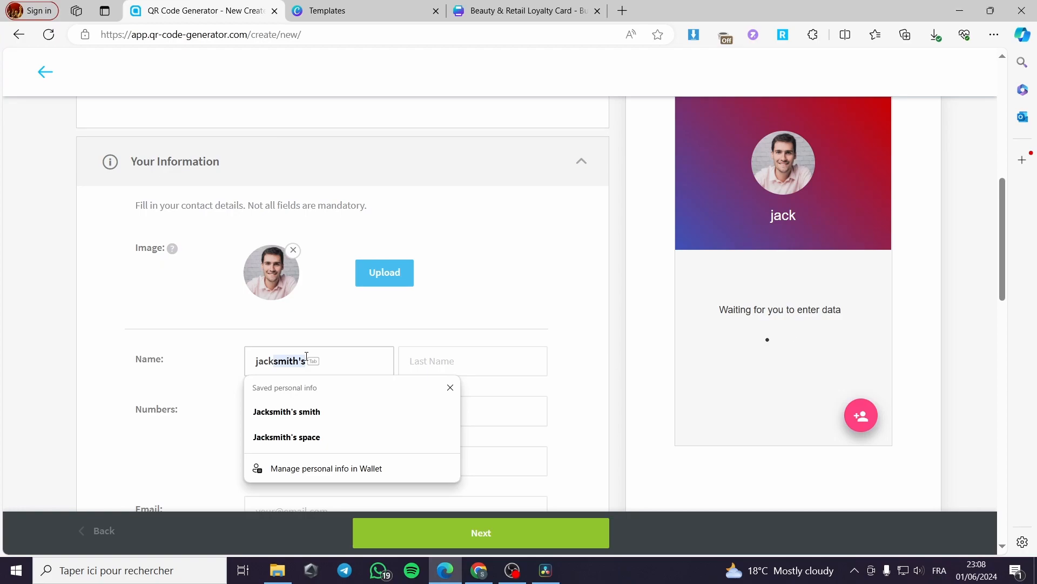
{"action": "left_click", "coordinate": [474, 360]}
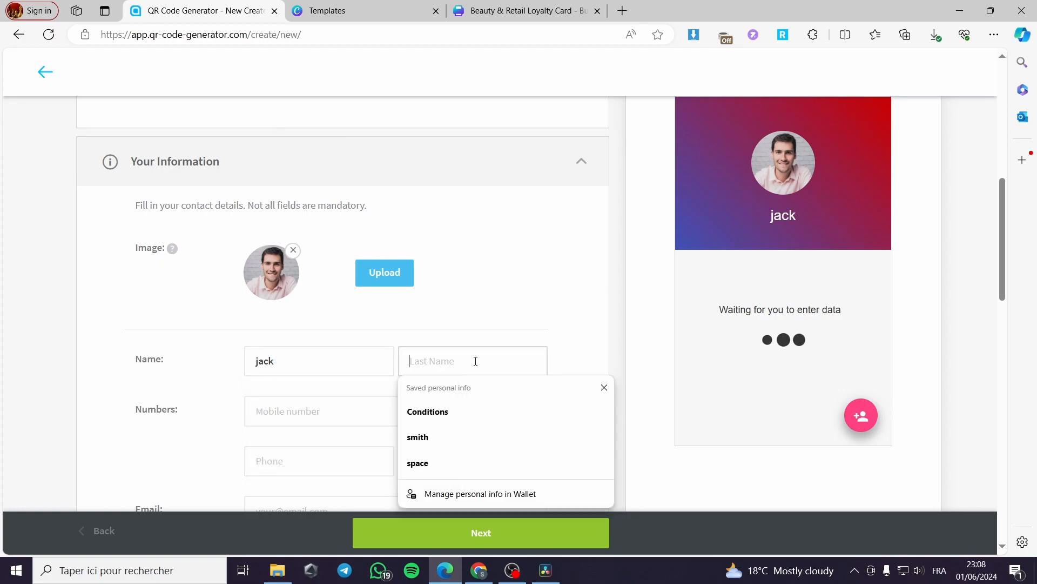
{"action": "left_click", "coordinate": [453, 437]}
Step: Set the Mobile field to the phone number shown on the Canva card
{"action": "left_click", "coordinate": [301, 413]}
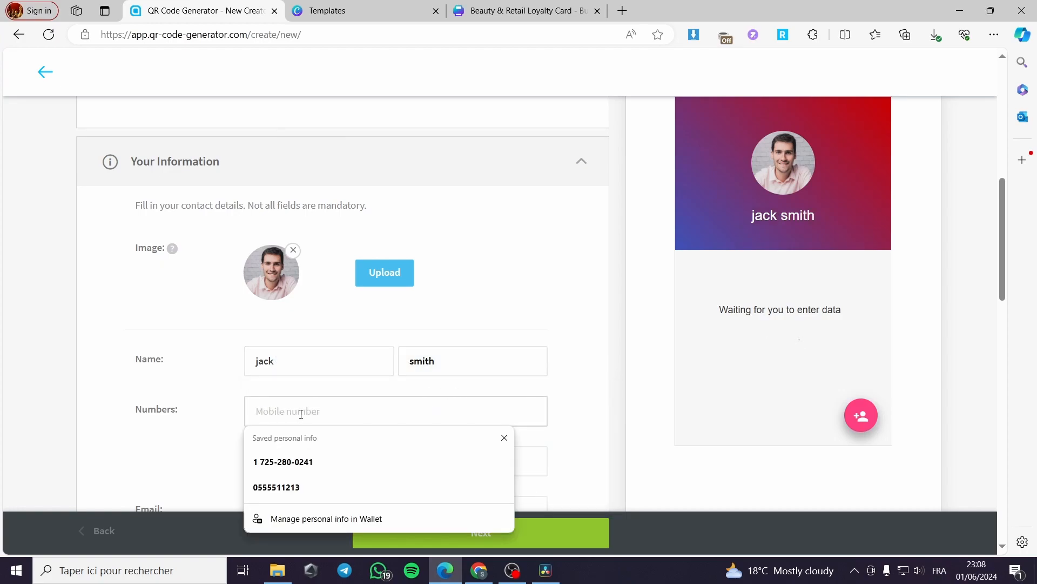
{"action": "type", "text": "555"}
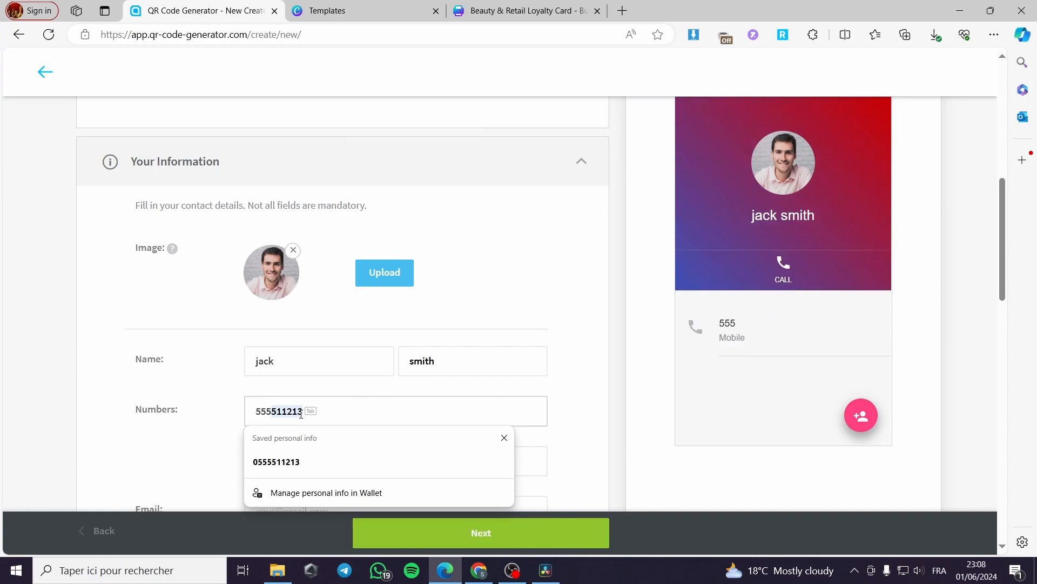
{"action": "type", "text": "5"}
{"action": "key", "text": "BackSpace"}
{"action": "key", "text": "BackSpace"}
{"action": "key", "text": "BackSpace"}
{"action": "key", "text": "BackSpace"}
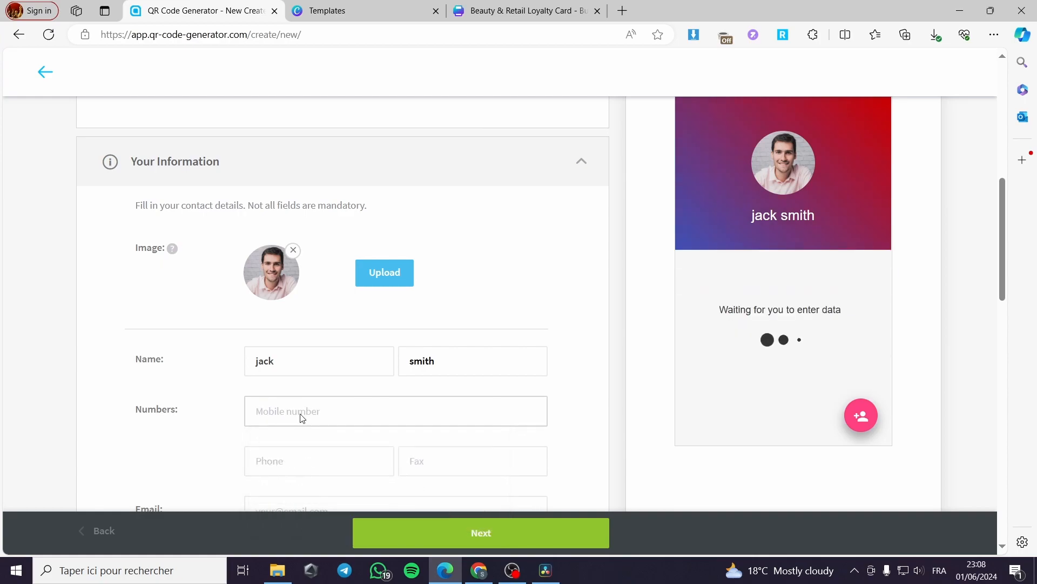
{"action": "type", "text": "555-5"}
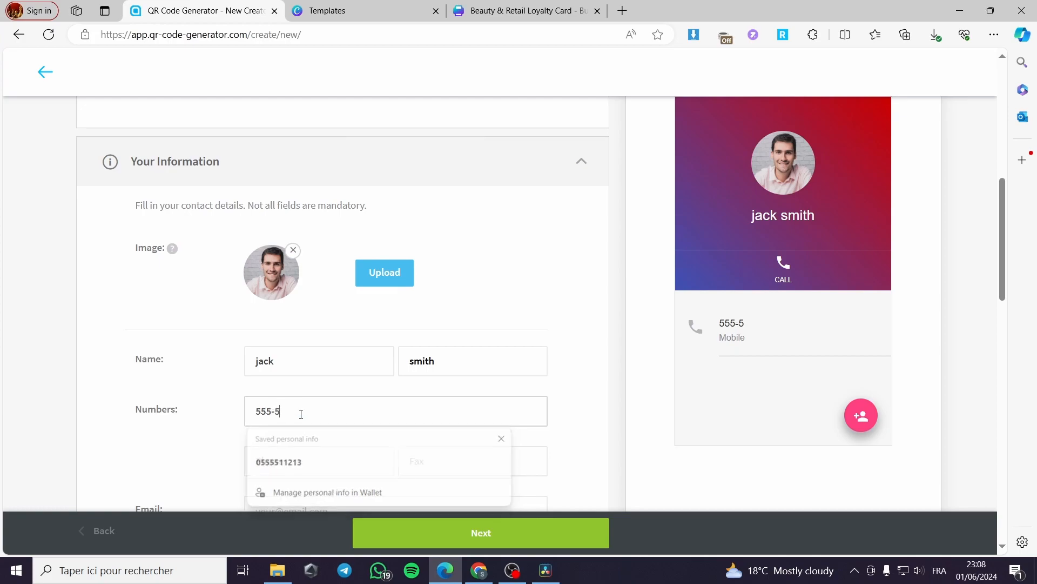
{"action": "type", "text": "55-5555"}
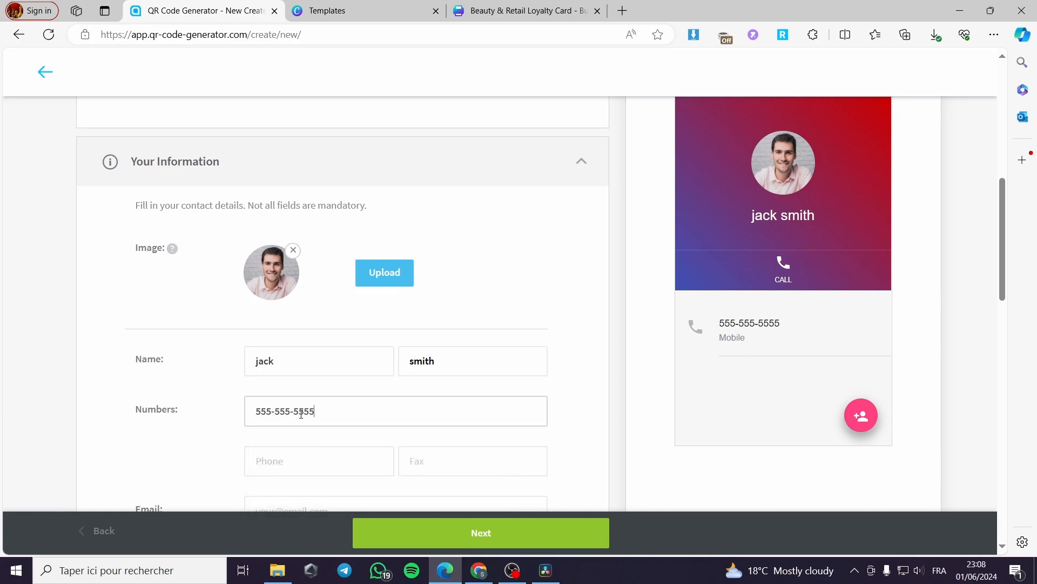
{"action": "left_click", "coordinate": [183, 431]}
{"action": "scroll", "coordinate": [192, 411], "scroll_direction": "down", "scroll_amount": 1}
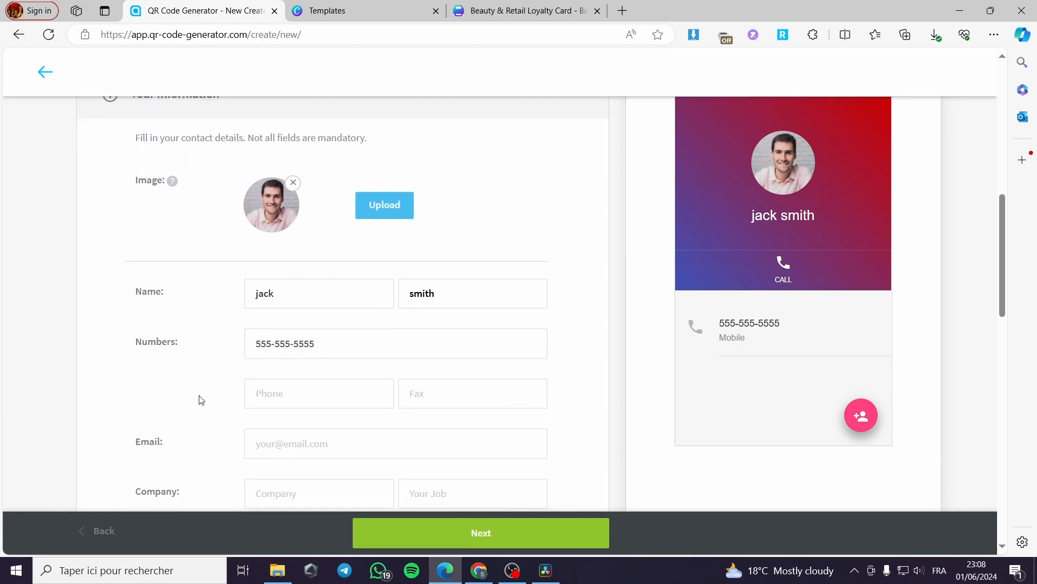
{"action": "left_click_drag", "start_coordinate": [336, 345], "coordinate": [246, 352]}
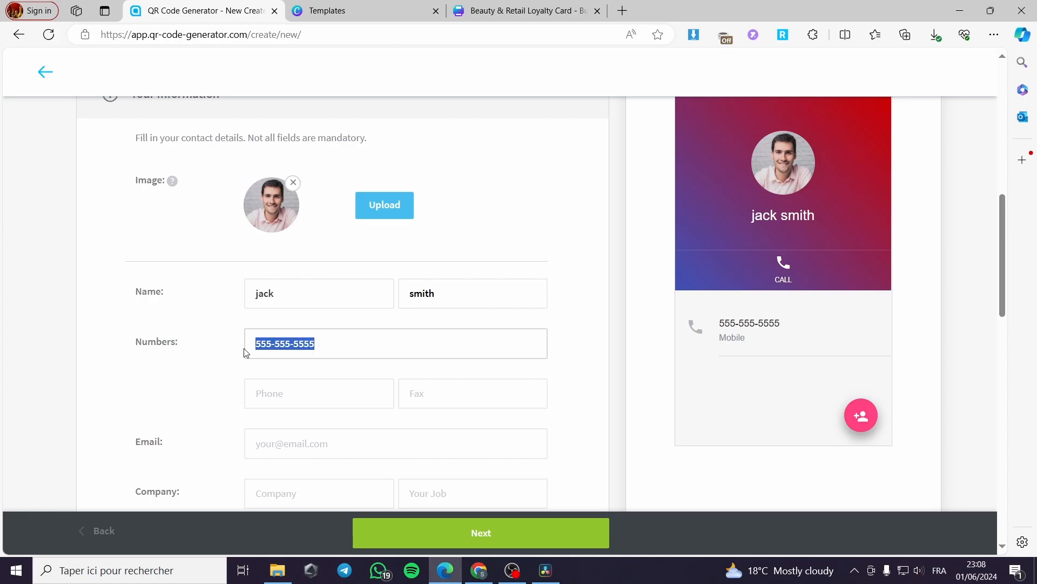
{"action": "left_click", "coordinate": [521, 10]}
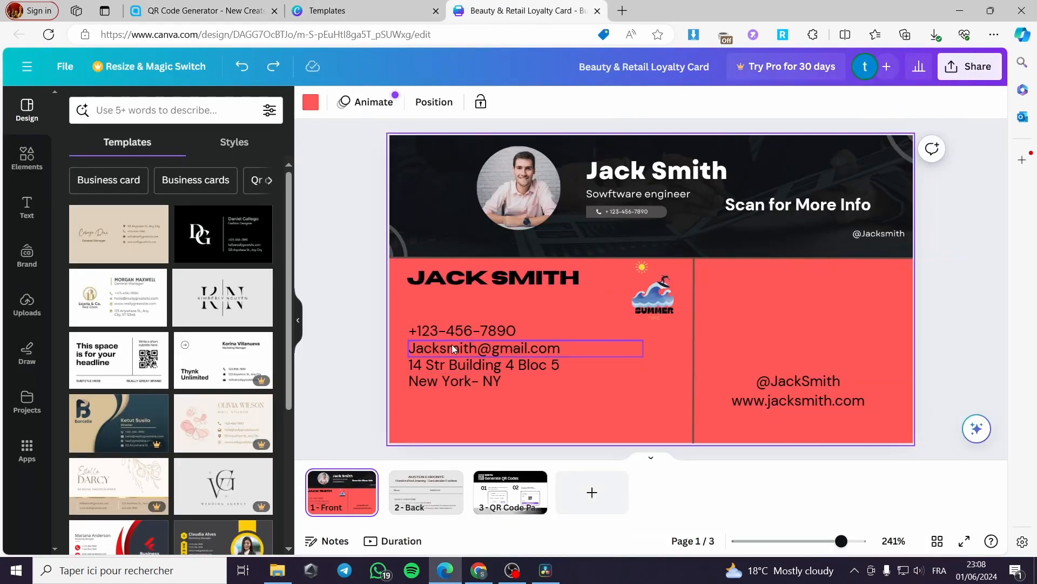
{"action": "left_click", "coordinate": [205, 10]}
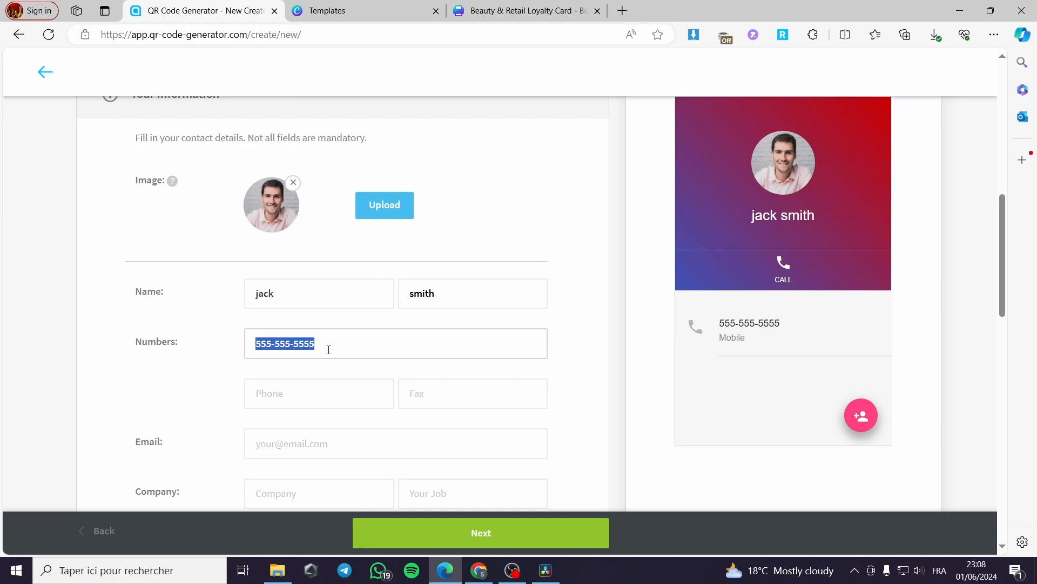
{"action": "left_click_drag", "start_coordinate": [331, 348], "coordinate": [248, 347]}
{"action": "type", "text": "+"}
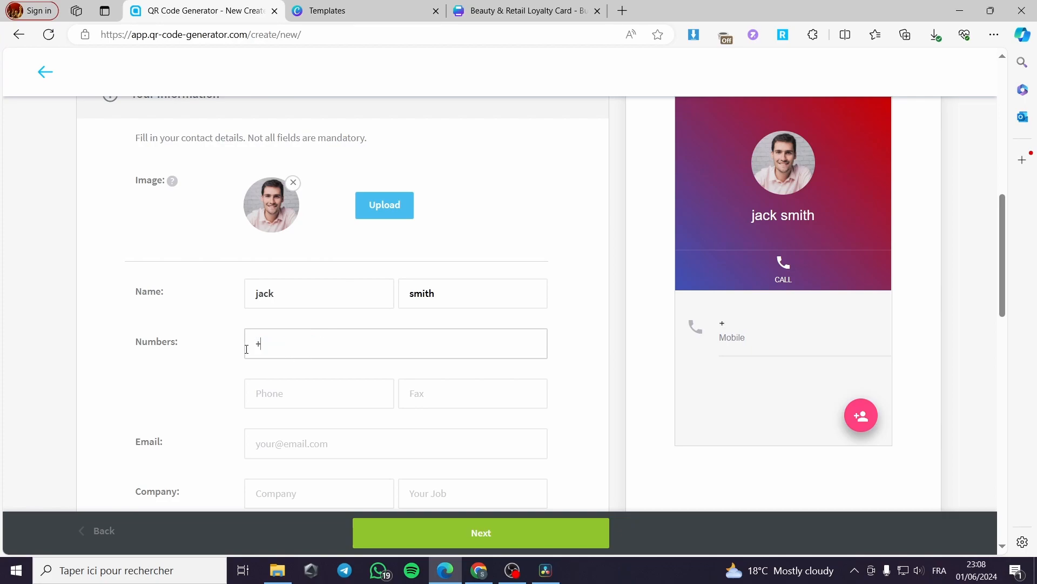
{"action": "type", "text": "123-456-7890"}
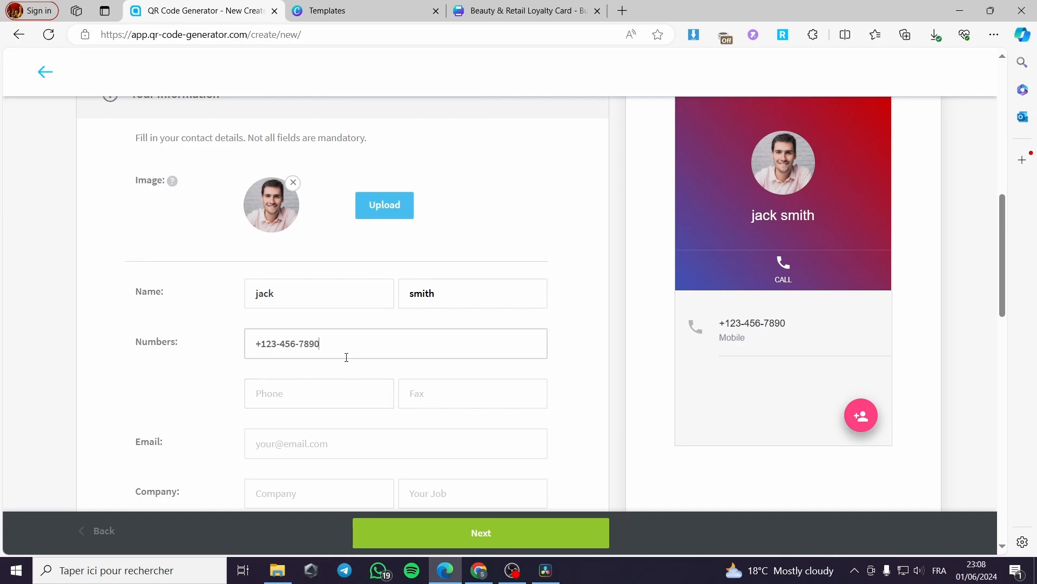
Step: Copy the mobile number into the Phone and Fax fields
{"action": "left_click_drag", "start_coordinate": [337, 346], "coordinate": [258, 351]}
{"action": "key", "text": "ctrl+c"}
{"action": "left_click", "coordinate": [290, 387]}
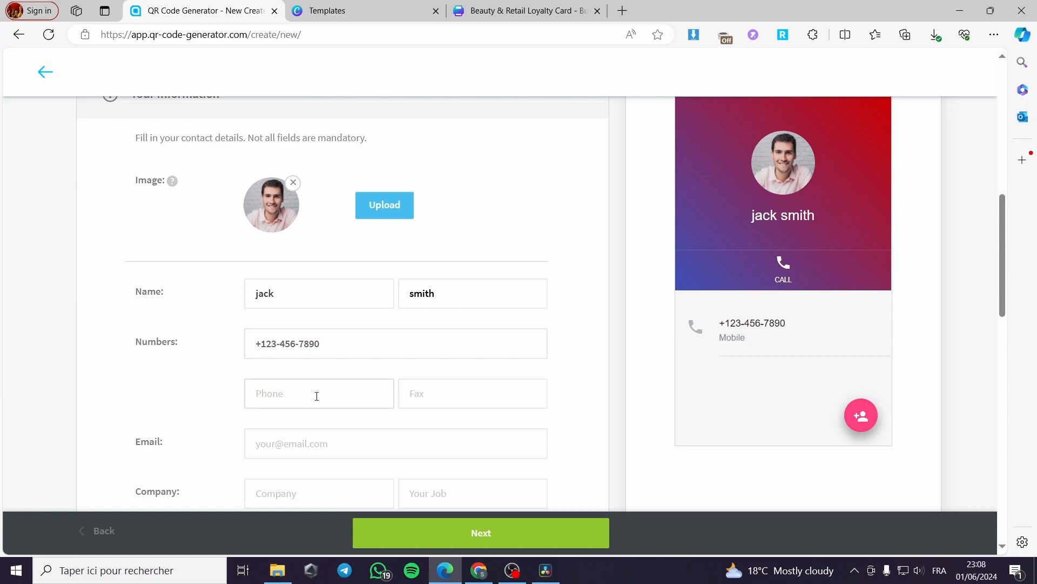
{"action": "key", "text": "ctrl+v"}
{"action": "left_click", "coordinate": [435, 397]}
{"action": "key", "text": "ctrl+v"}
Step: Enter the contact's e-mail address
{"action": "scroll", "coordinate": [357, 400], "scroll_direction": "down", "scroll_amount": 2}
{"action": "left_click", "coordinate": [328, 309]}
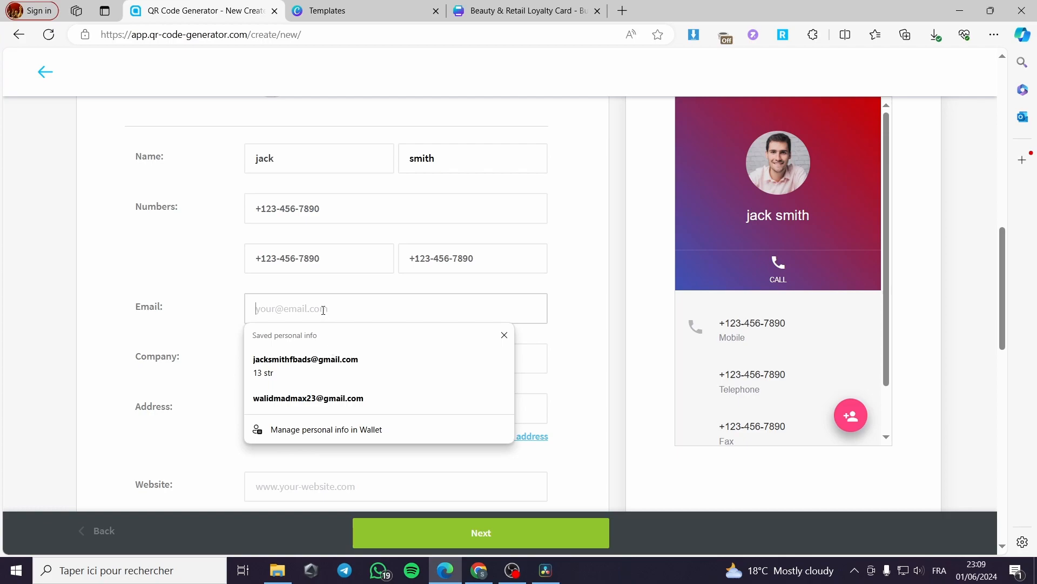
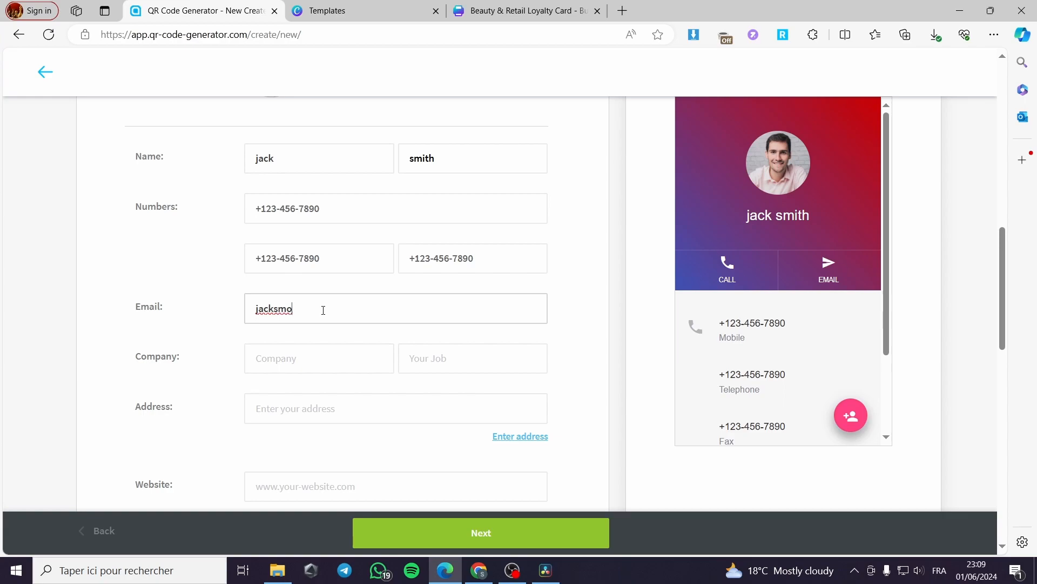
Step: Fill the company from saved suggestions and set the job title to Software engineer
{"action": "left_click", "coordinate": [275, 366]}
{"action": "left_click", "coordinate": [287, 411]}
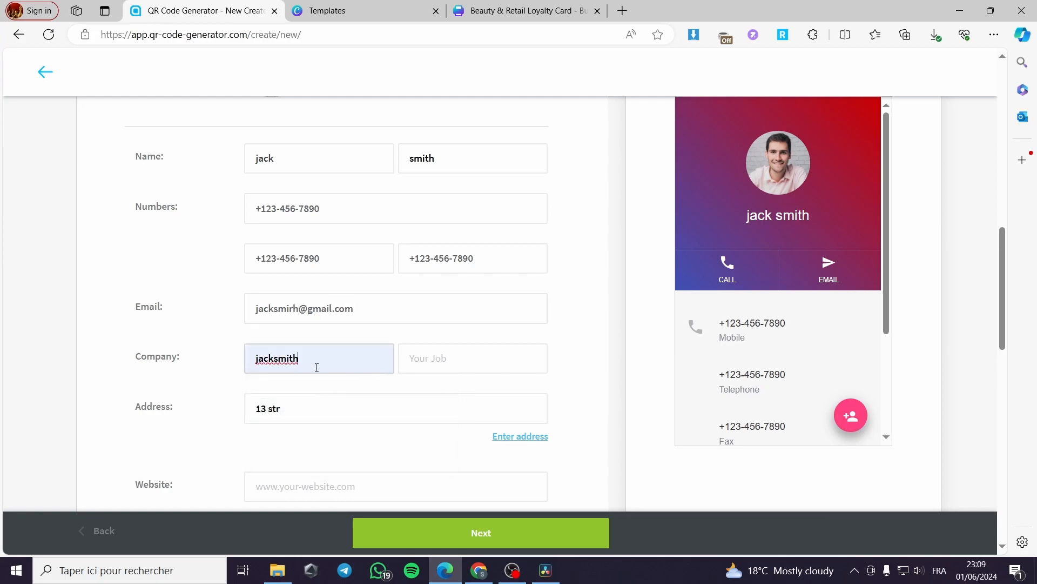
{"action": "left_click", "coordinate": [459, 364]}
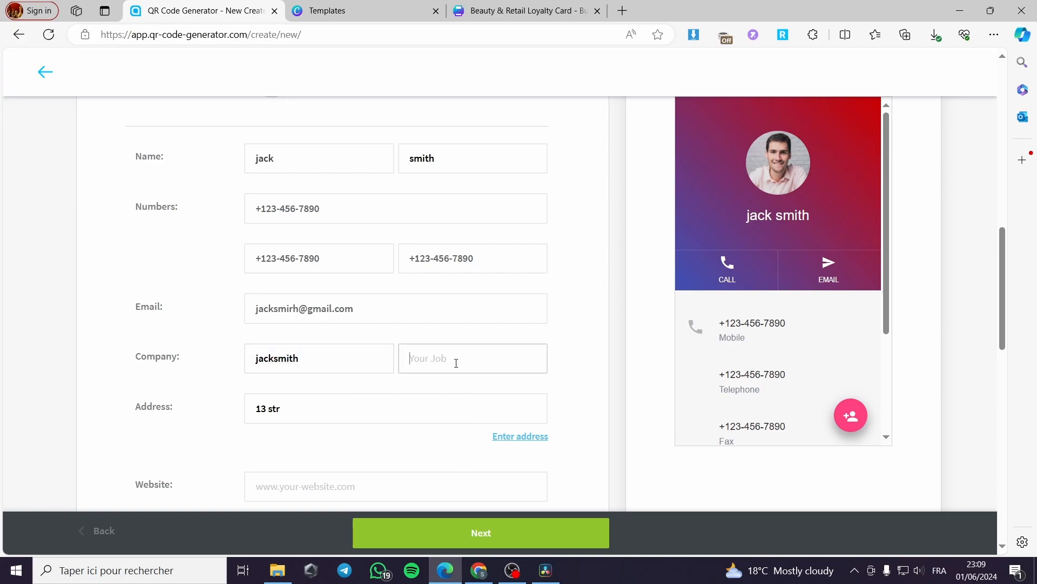
{"action": "type", "text": "Softw"}
{"action": "type", "text": "re"}
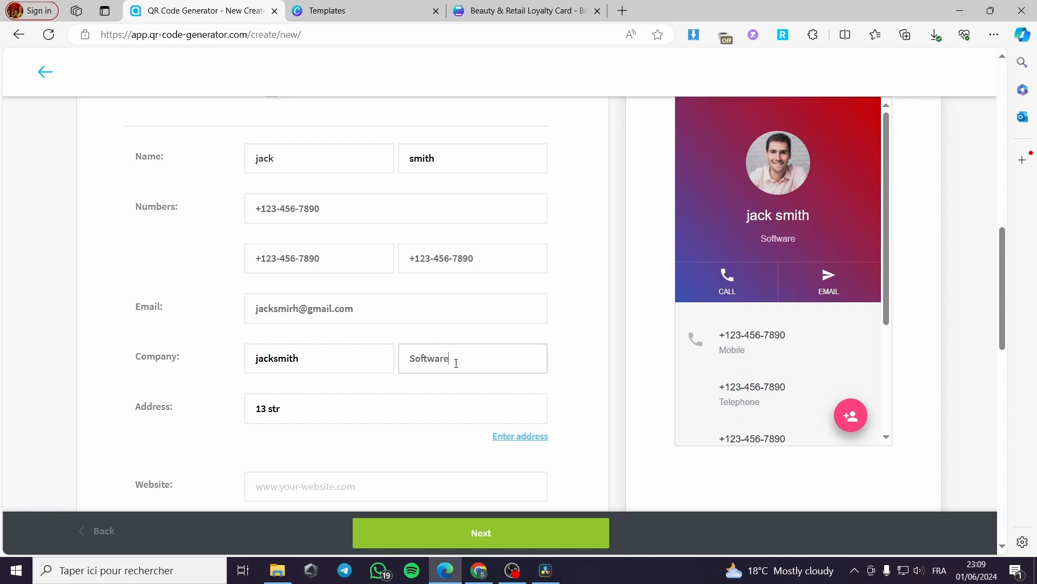
{"action": "type", "text": " engineer"}
Step: Replace the autofilled address with the address copied from the Canva card
{"action": "left_click", "coordinate": [291, 410]}
{"action": "left_click_drag", "start_coordinate": [292, 410], "coordinate": [251, 409]}
{"action": "key", "text": "BackSpace"}
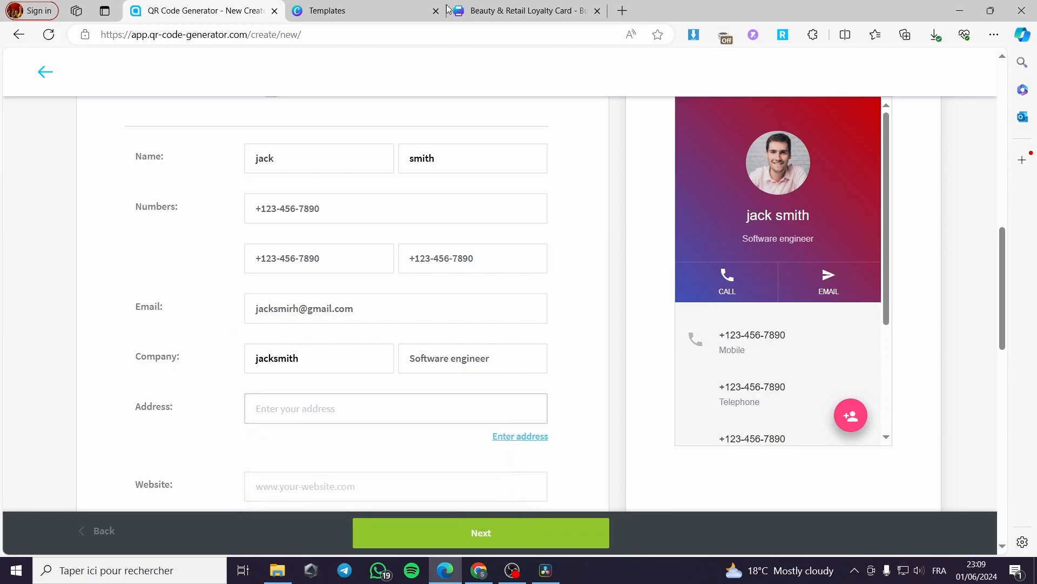
{"action": "left_click", "coordinate": [524, 10]}
{"action": "left_click", "coordinate": [431, 351]}
{"action": "left_click", "coordinate": [581, 368]}
{"action": "left_click_drag", "start_coordinate": [581, 368], "coordinate": [416, 367]}
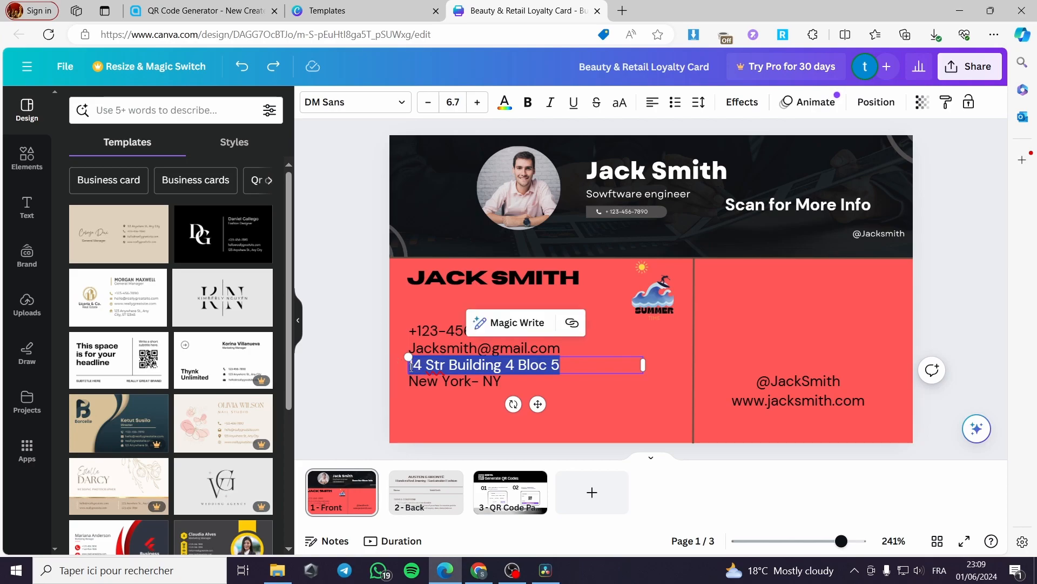
{"action": "left_click", "coordinate": [204, 11]}
{"action": "left_click", "coordinate": [254, 408]}
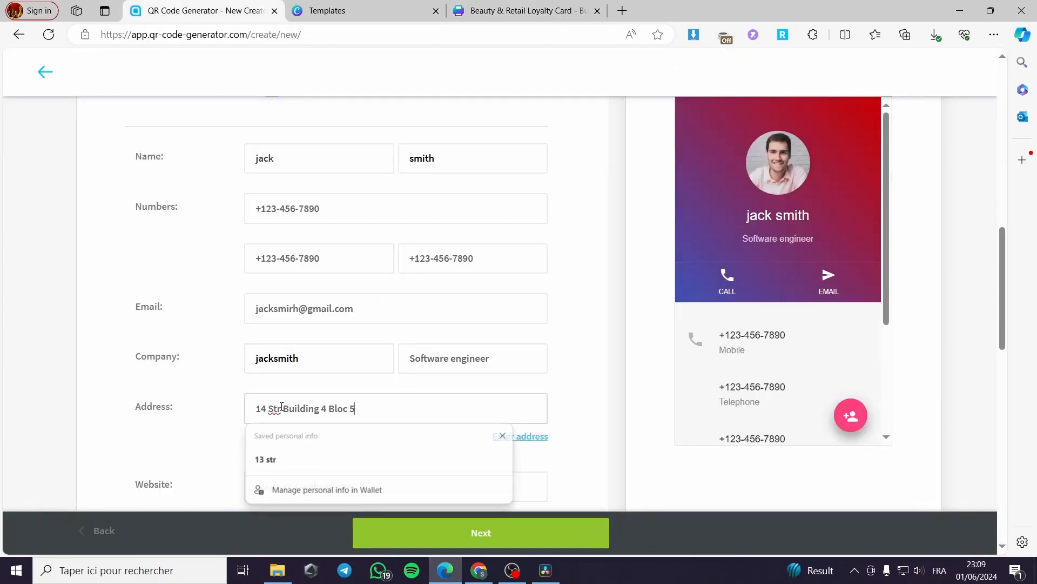
Step: Enter the contact's website address
{"action": "scroll", "coordinate": [317, 444], "scroll_direction": "down", "scroll_amount": 3}
{"action": "left_click", "coordinate": [362, 347]}
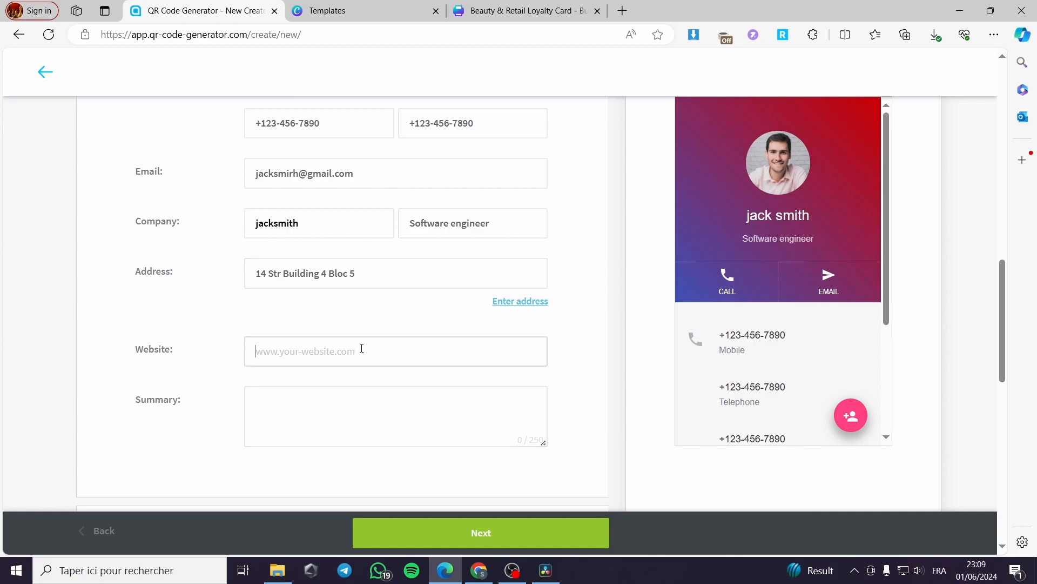
{"action": "type", "text": "jacksmith.com"}
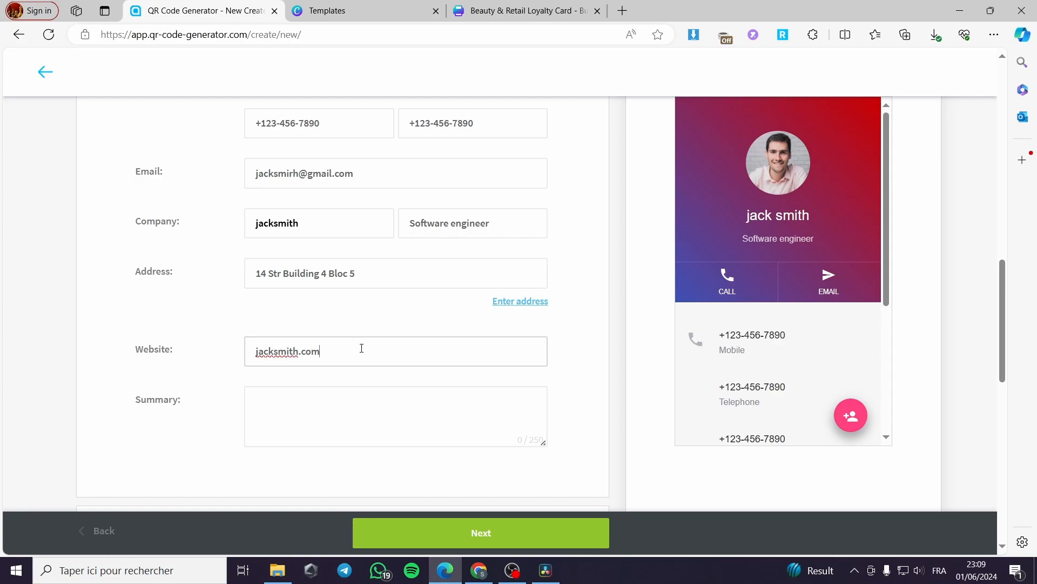
{"action": "left_click", "coordinate": [322, 412]}
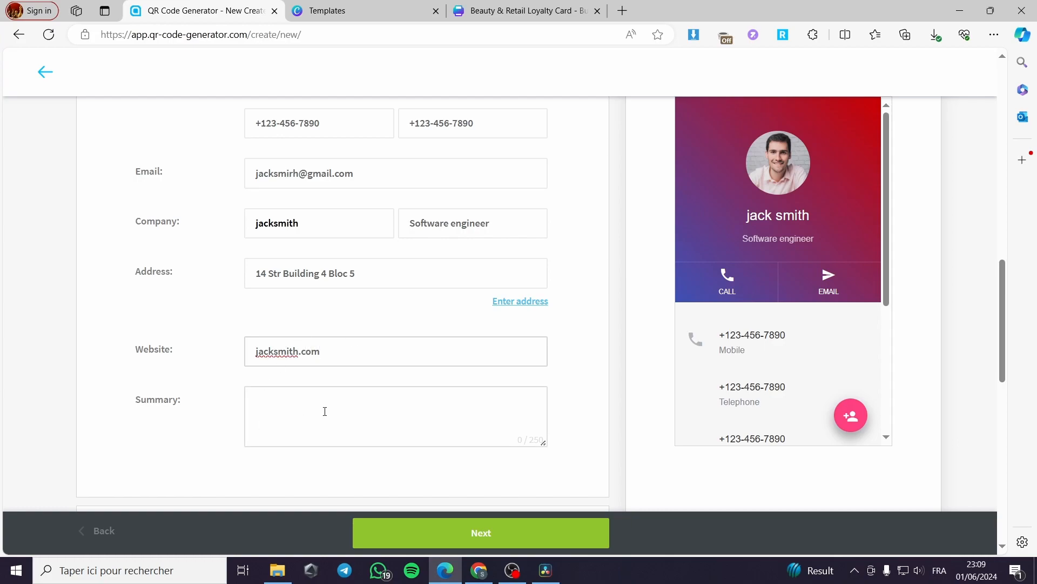
Step: Review the entered contact details and place the cursor in the Summary field
{"action": "scroll", "coordinate": [702, 364], "scroll_direction": "down", "scroll_amount": 4}
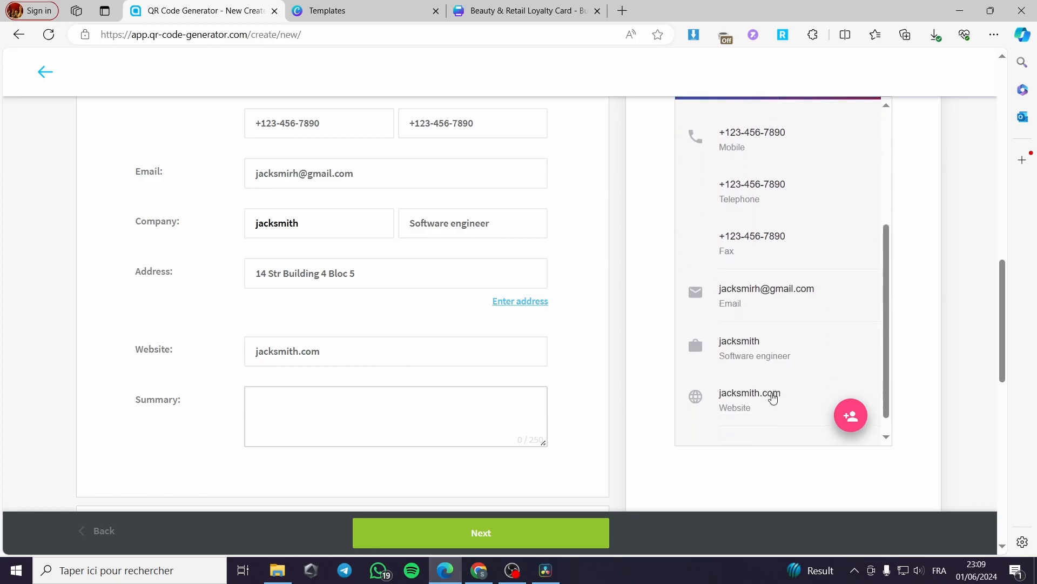
{"action": "scroll", "coordinate": [774, 393], "scroll_direction": "up", "scroll_amount": 4}
{"action": "scroll", "coordinate": [699, 412], "scroll_direction": "up", "scroll_amount": 1}
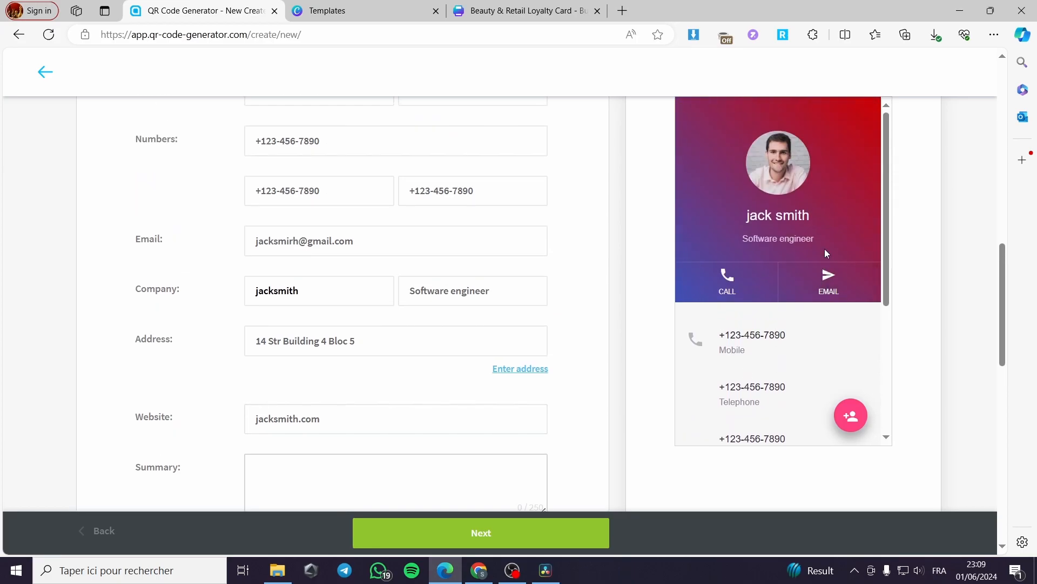
{"action": "scroll", "coordinate": [477, 267], "scroll_direction": "up", "scroll_amount": 7}
{"action": "scroll", "coordinate": [794, 153], "scroll_direction": "down", "scroll_amount": 2}
{"action": "scroll", "coordinate": [840, 207], "scroll_direction": "up", "scroll_amount": 2}
{"action": "scroll", "coordinate": [440, 364], "scroll_direction": "down", "scroll_amount": 2}
{"action": "scroll", "coordinate": [717, 306], "scroll_direction": "down", "scroll_amount": 1}
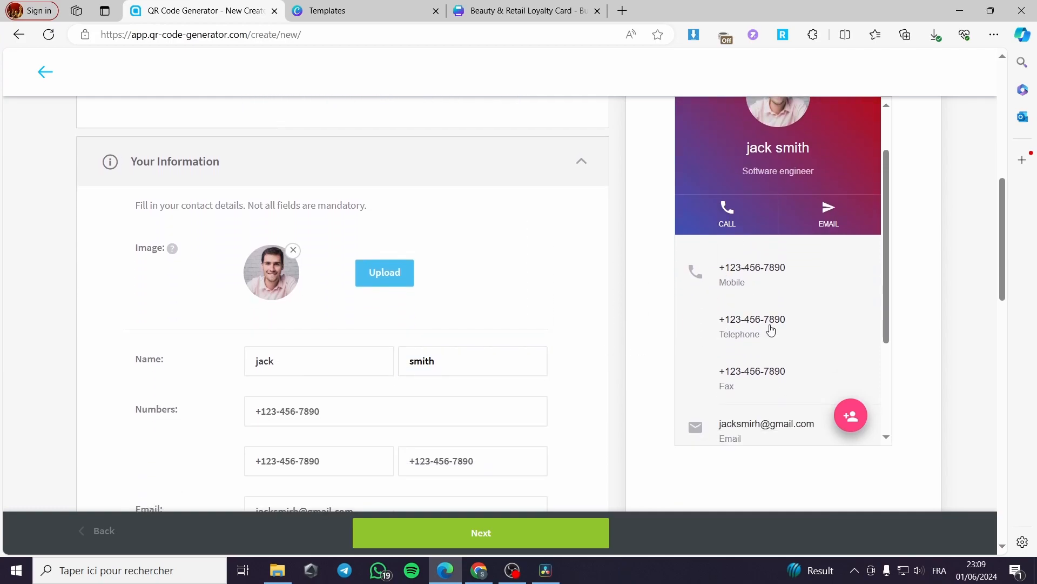
{"action": "scroll", "coordinate": [737, 375], "scroll_direction": "down", "scroll_amount": 1}
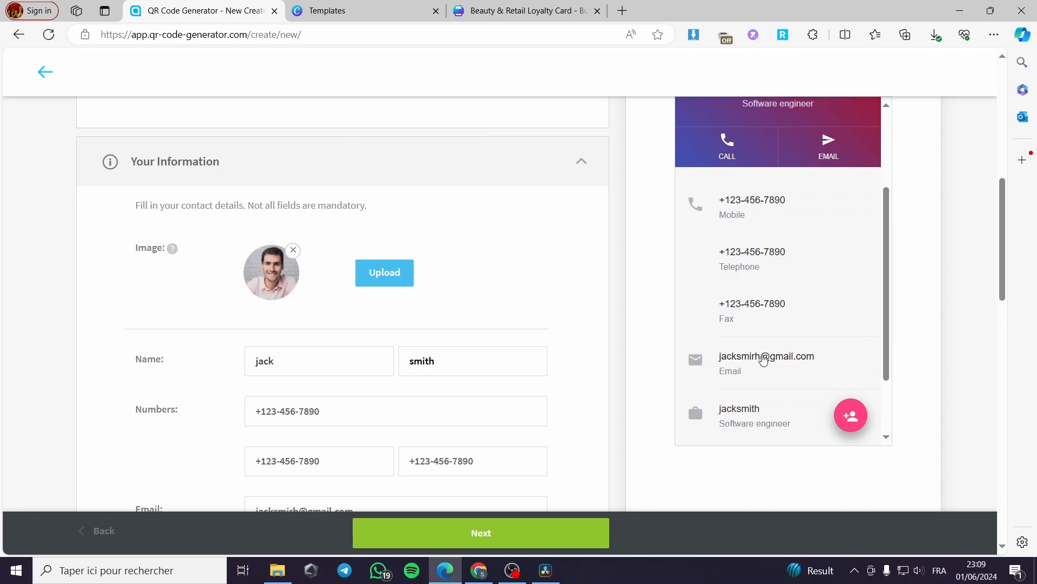
{"action": "scroll", "coordinate": [312, 365], "scroll_direction": "down", "scroll_amount": 2}
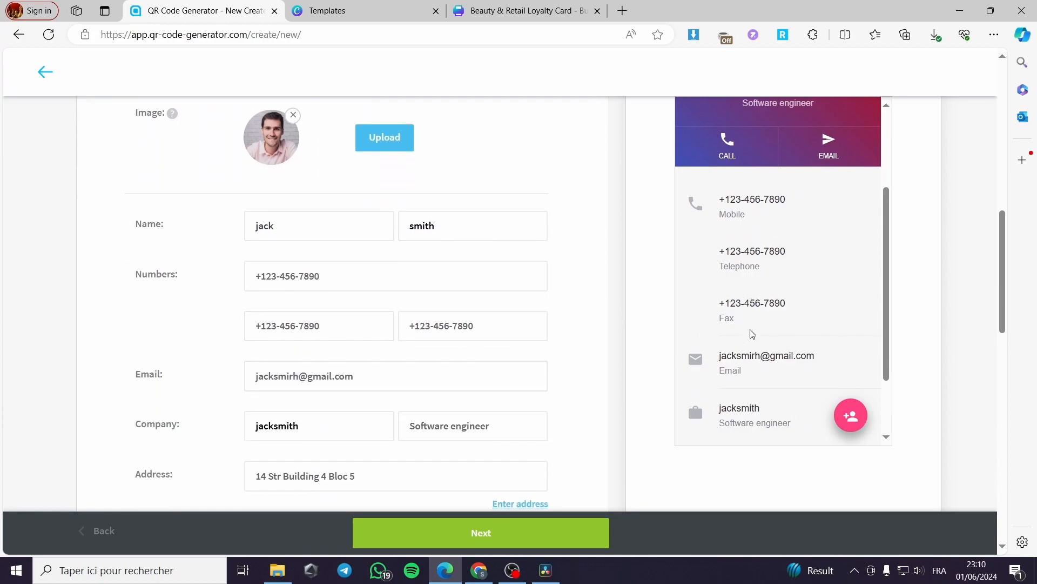
{"action": "scroll", "coordinate": [752, 333], "scroll_direction": "down", "scroll_amount": 2}
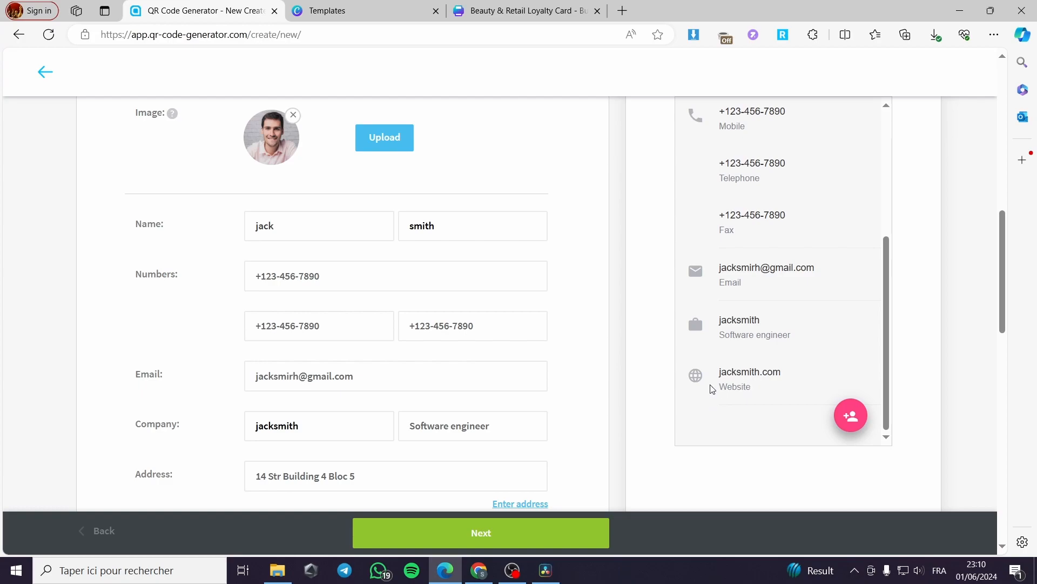
{"action": "scroll", "coordinate": [588, 431], "scroll_direction": "down", "scroll_amount": 3}
{"action": "left_click", "coordinate": [442, 417]}
Step: Expand Social Media, add then remove a Facebook link, and reach Welcome Screen
{"action": "scroll", "coordinate": [432, 401], "scroll_direction": "down", "scroll_amount": 2}
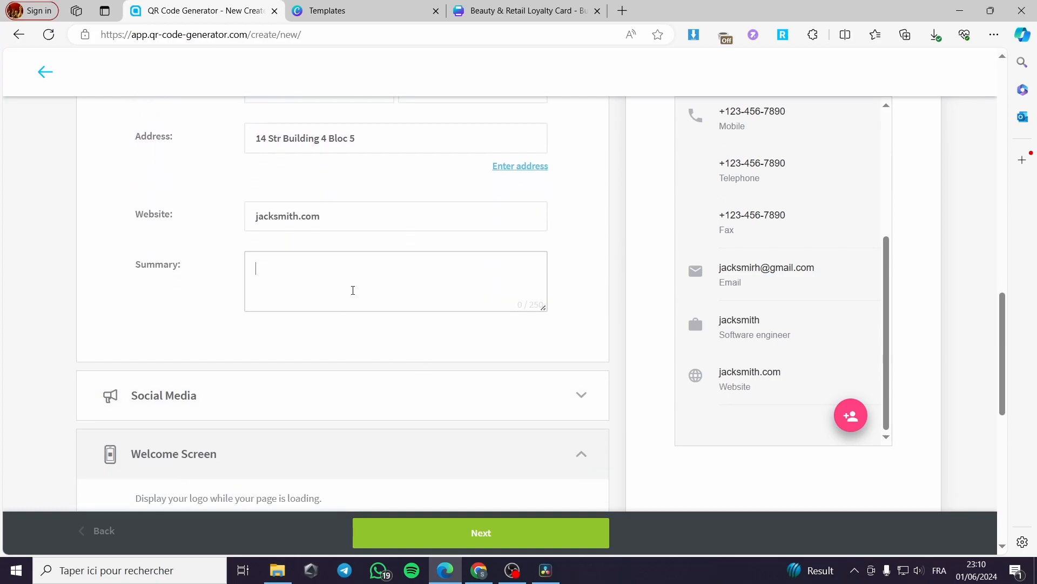
{"action": "scroll", "coordinate": [486, 324], "scroll_direction": "down", "scroll_amount": 2}
{"action": "left_click", "coordinate": [584, 263]}
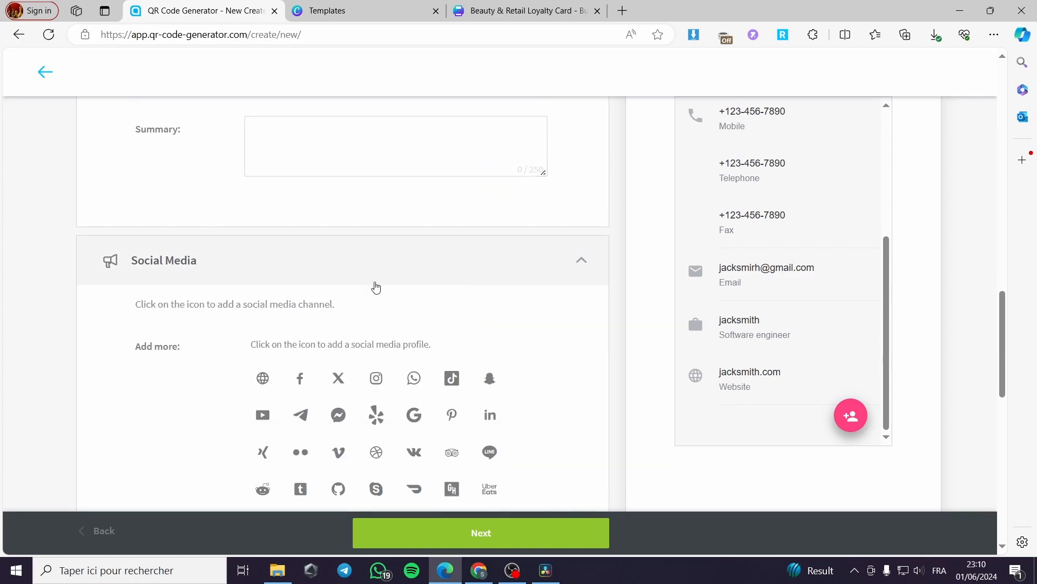
{"action": "scroll", "coordinate": [331, 323], "scroll_direction": "down", "scroll_amount": 1}
{"action": "scroll", "coordinate": [331, 323], "scroll_direction": "down", "scroll_amount": 1}
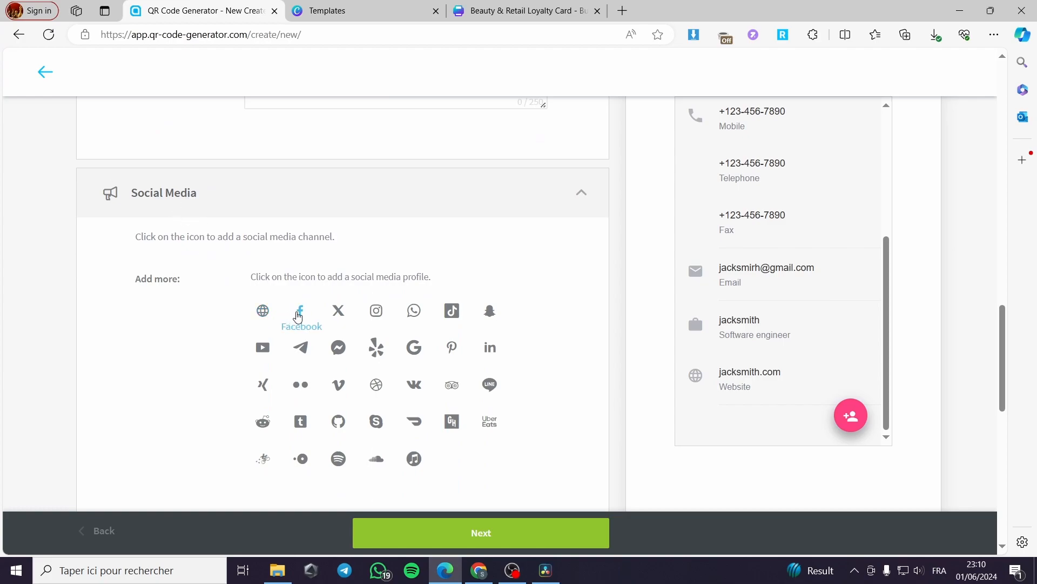
{"action": "left_click", "coordinate": [301, 311]}
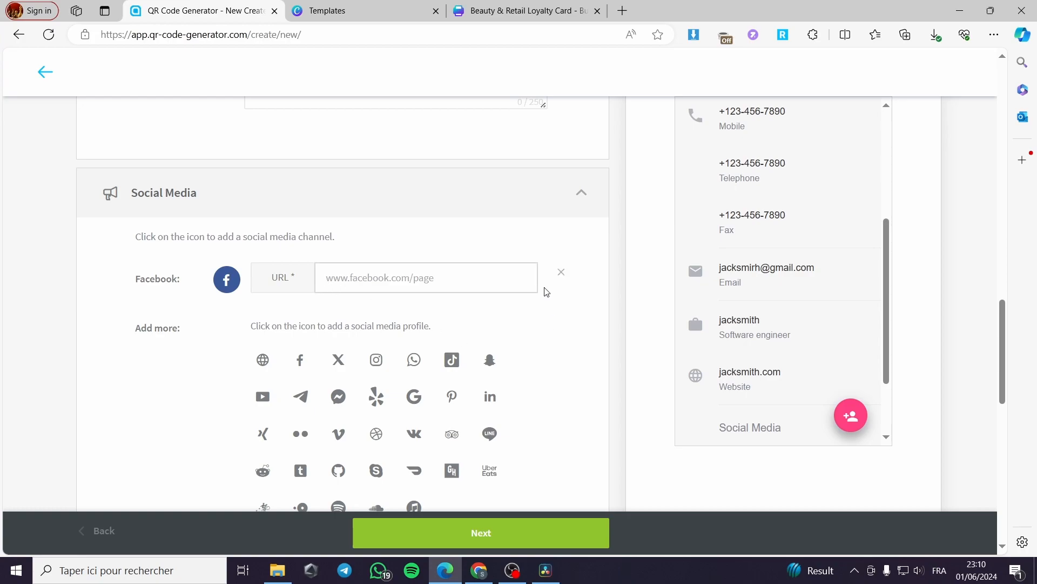
{"action": "left_click", "coordinate": [564, 278]}
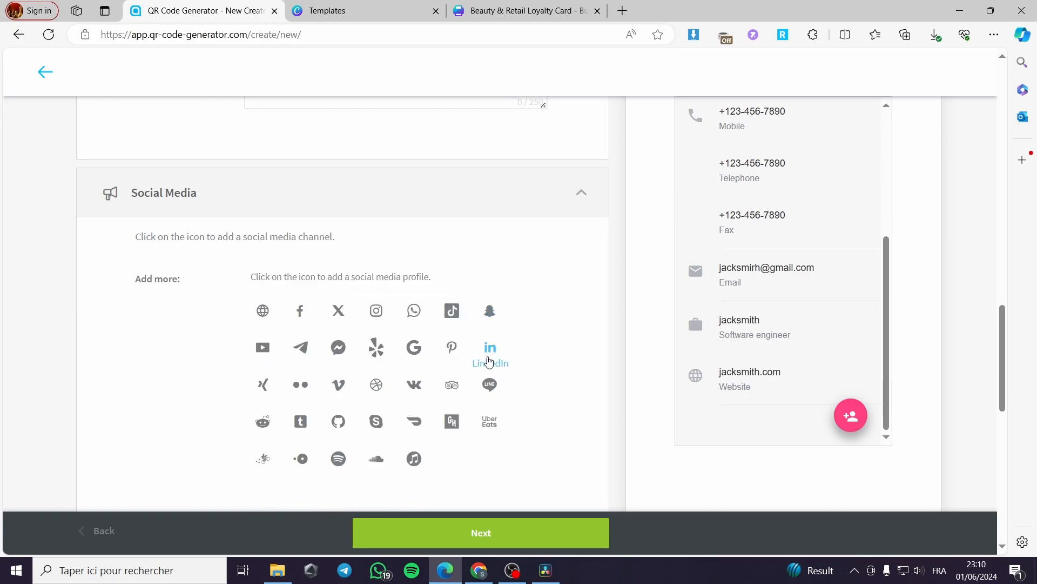
{"action": "scroll", "coordinate": [477, 371], "scroll_direction": "down", "scroll_amount": 1}
{"action": "scroll", "coordinate": [467, 357], "scroll_direction": "down", "scroll_amount": 2}
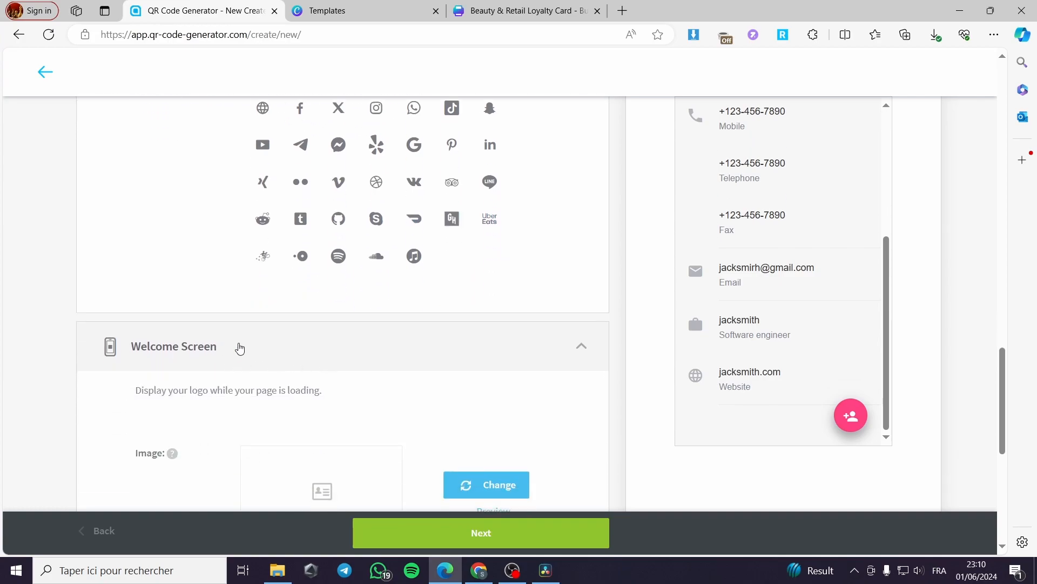
{"action": "scroll", "coordinate": [539, 345], "scroll_direction": "down", "scroll_amount": 2}
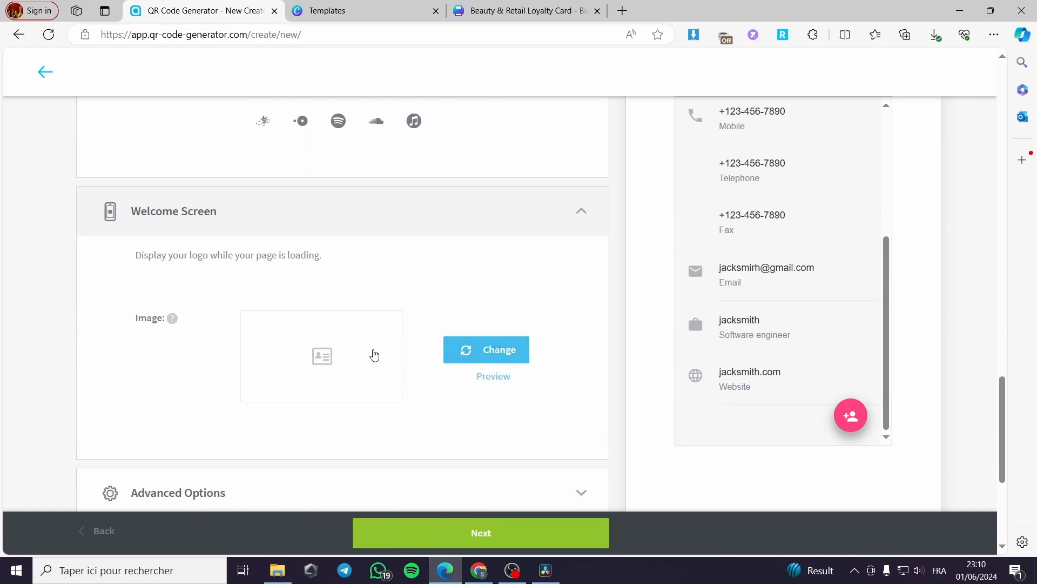
Step: Use Untitled design (4) from Téléchargements as the Welcome Screen image
{"action": "left_click", "coordinate": [479, 351]}
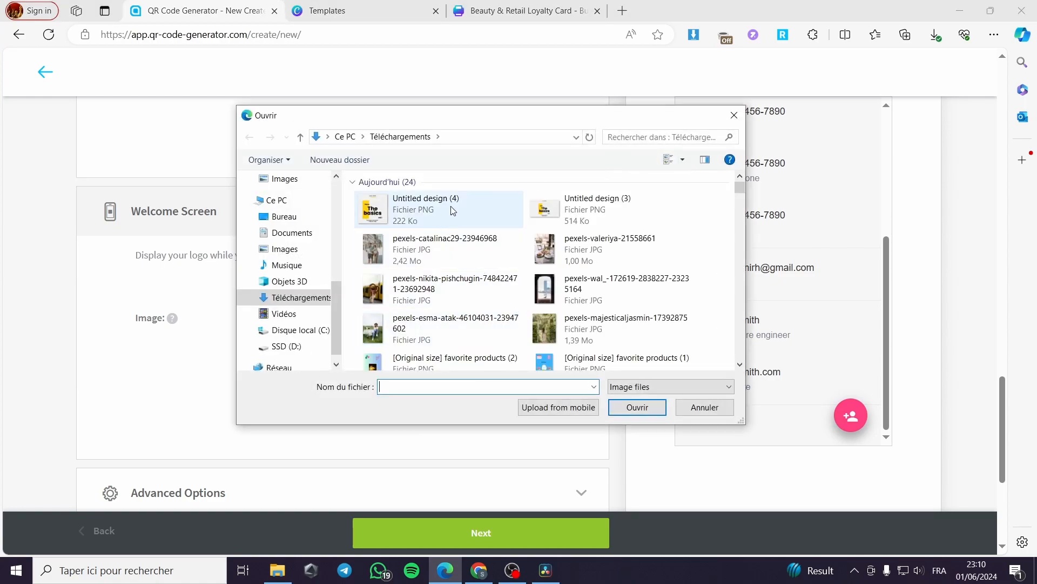
{"action": "double_click", "coordinate": [579, 209]}
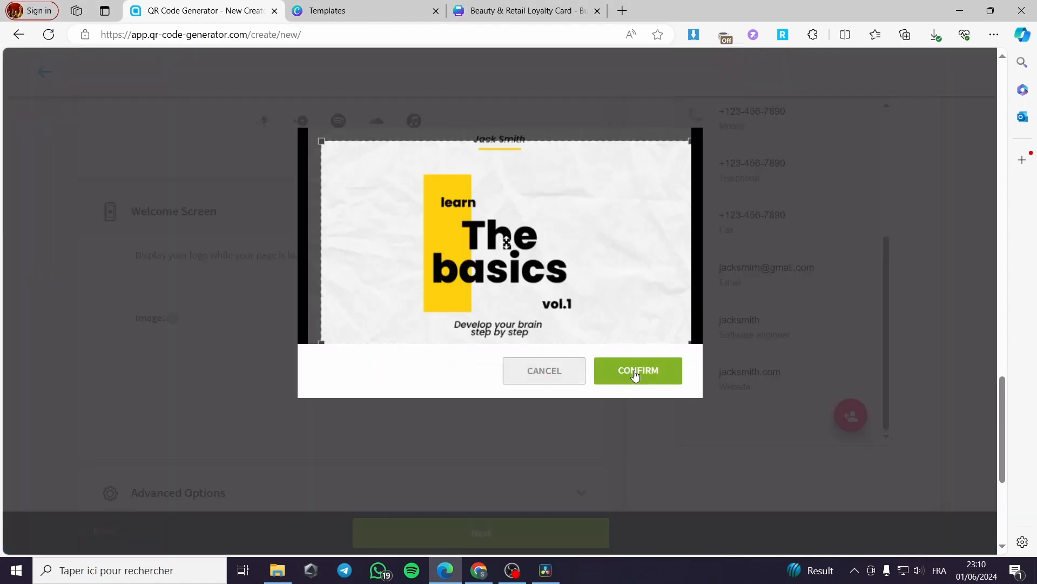
{"action": "left_click", "coordinate": [634, 375]}
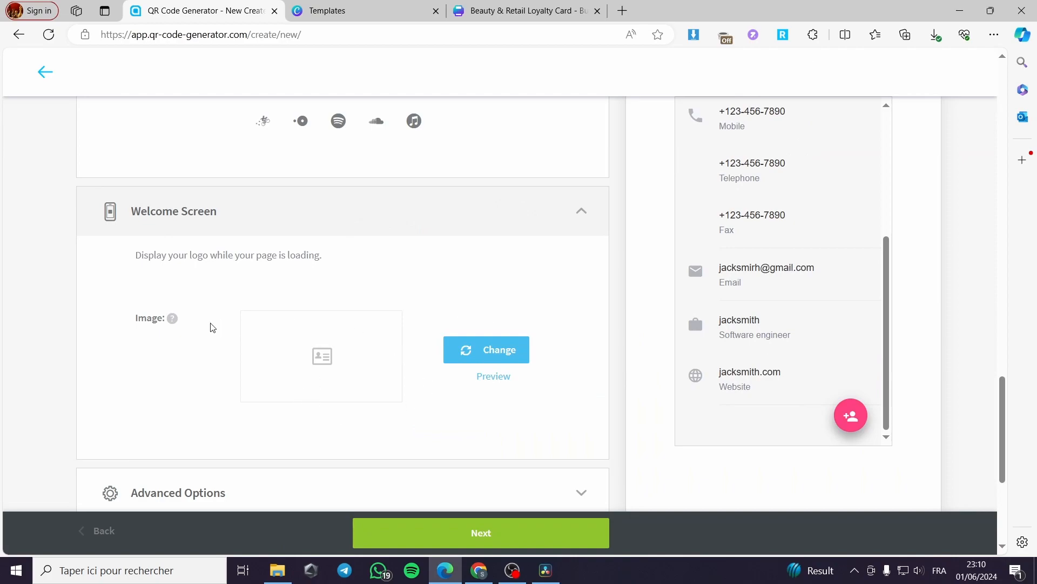
{"action": "scroll", "coordinate": [212, 328], "scroll_direction": "down", "scroll_amount": 2}
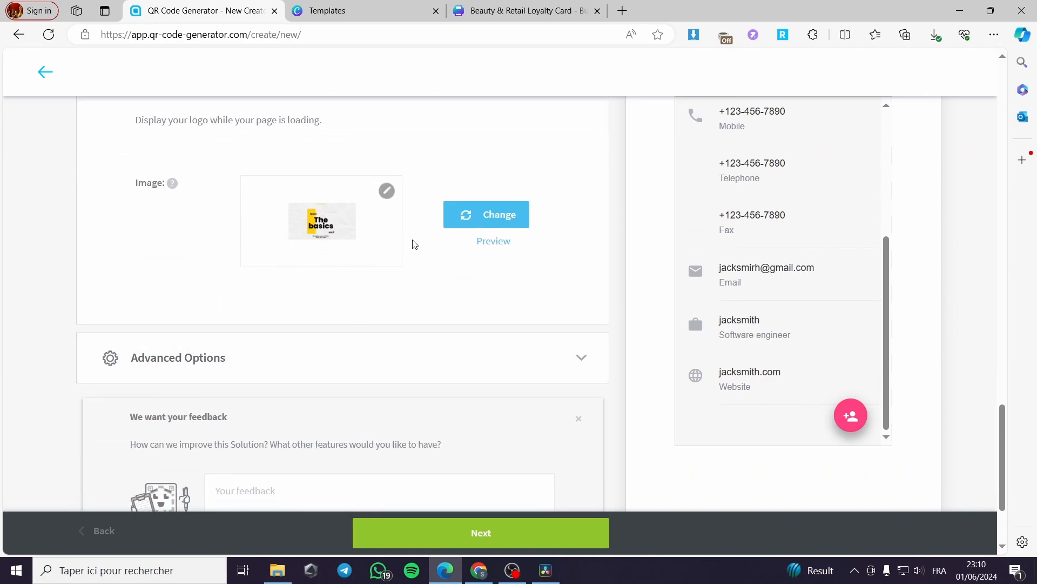
{"action": "scroll", "coordinate": [797, 354], "scroll_direction": "up", "scroll_amount": 5}
{"action": "scroll", "coordinate": [798, 368], "scroll_direction": "down", "scroll_amount": 5}
{"action": "scroll", "coordinate": [195, 348], "scroll_direction": "down", "scroll_amount": 2}
Step: Turn on 'Add a share button to the page' and test the preview's share and save-contact buttons
{"action": "left_click", "coordinate": [581, 226]}
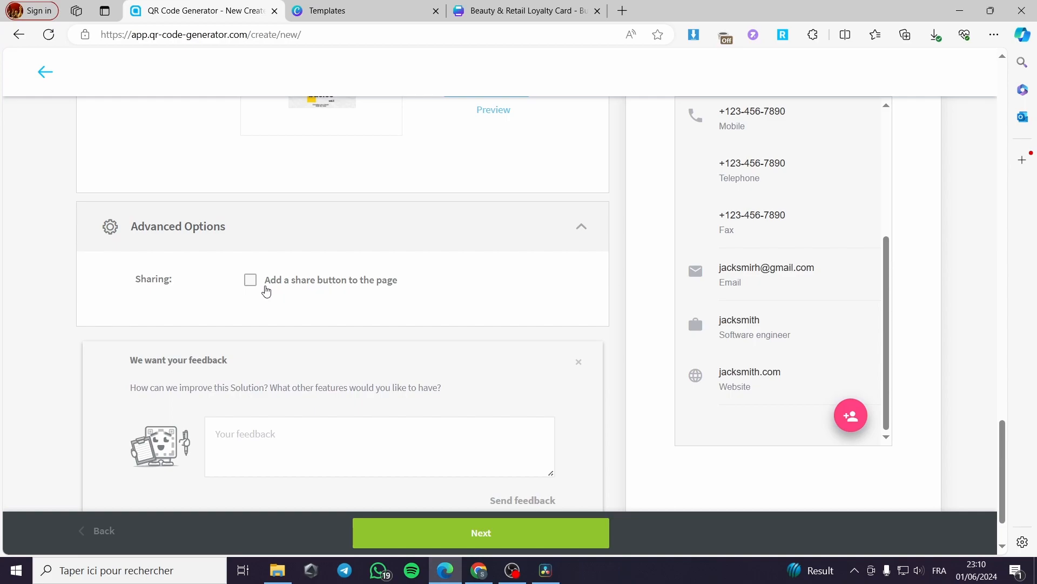
{"action": "left_click", "coordinate": [252, 282]}
{"action": "scroll", "coordinate": [356, 299], "scroll_direction": "down", "scroll_amount": 1}
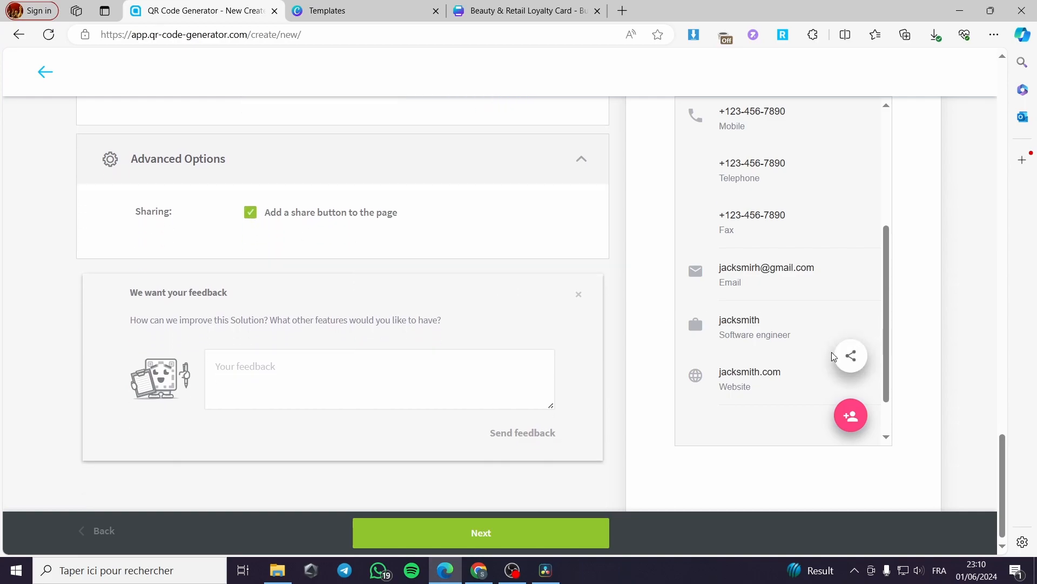
{"action": "left_click", "coordinate": [849, 358]}
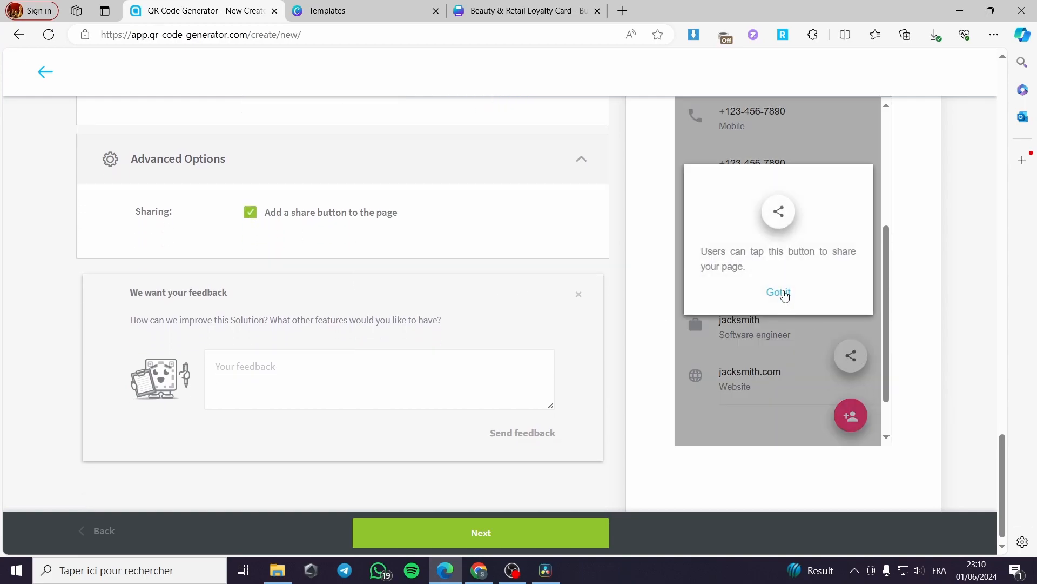
{"action": "left_click", "coordinate": [784, 295]}
{"action": "left_click", "coordinate": [862, 421]}
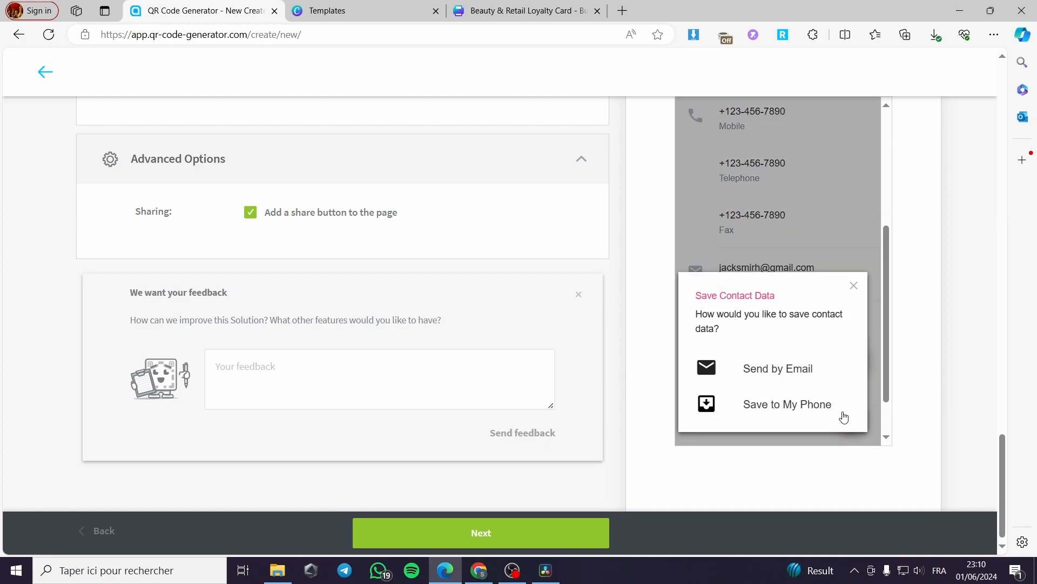
{"action": "left_click", "coordinate": [845, 290]}
{"action": "scroll", "coordinate": [266, 352], "scroll_direction": "down", "scroll_amount": 1}
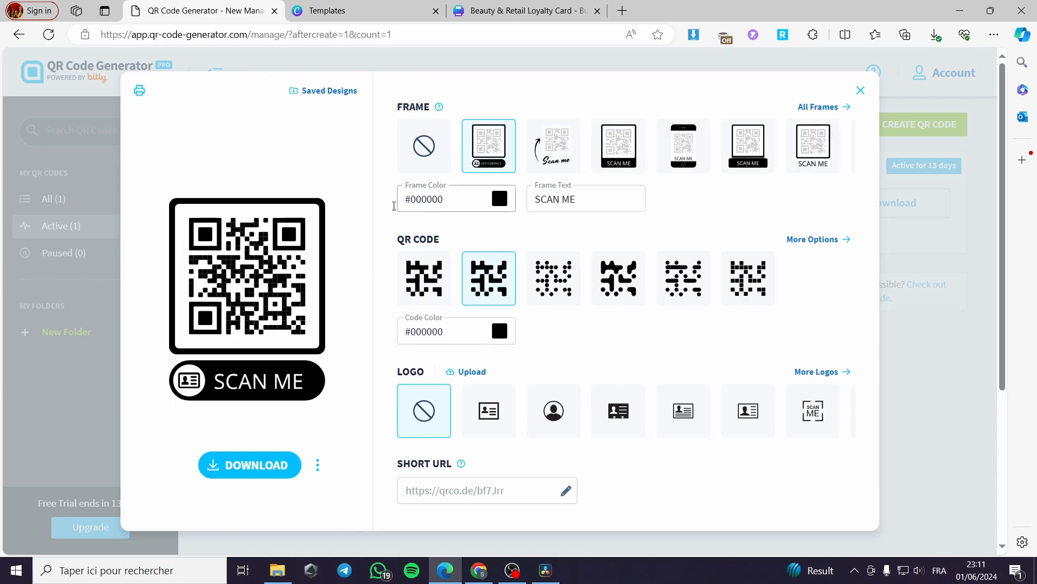
Step: Choose the contact-card SCAN ME badge frame coloured blue #47BDEF after trying other frames
{"action": "left_click", "coordinate": [424, 156]}
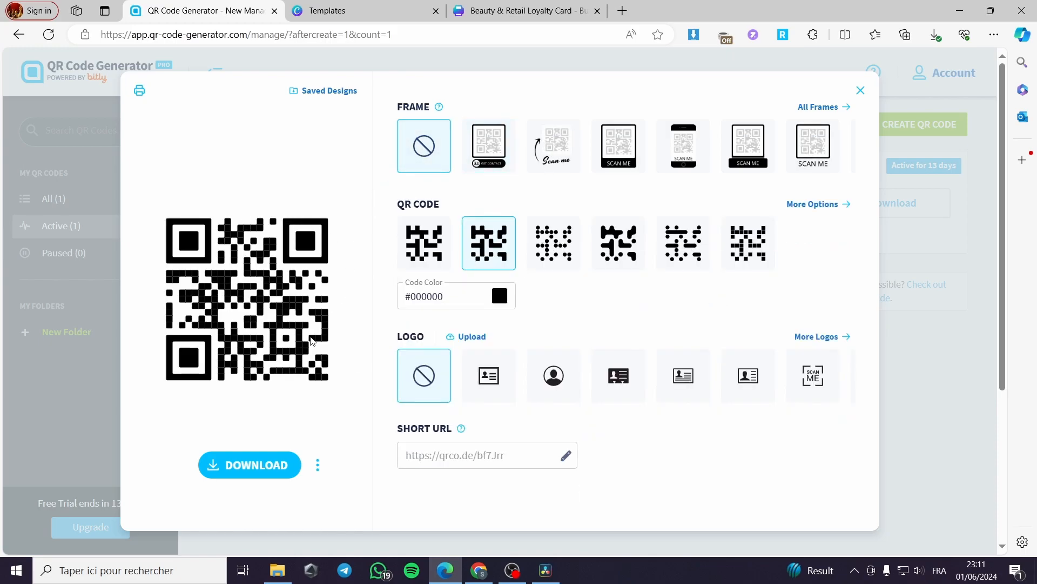
{"action": "left_click", "coordinate": [492, 153]}
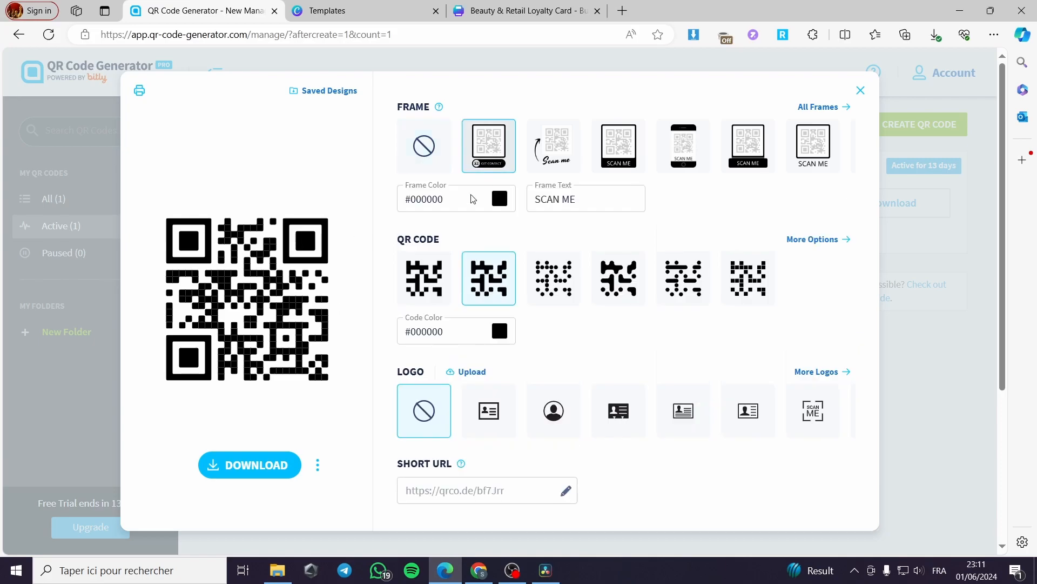
{"action": "left_click", "coordinate": [556, 150]}
{"action": "left_click", "coordinate": [619, 156]}
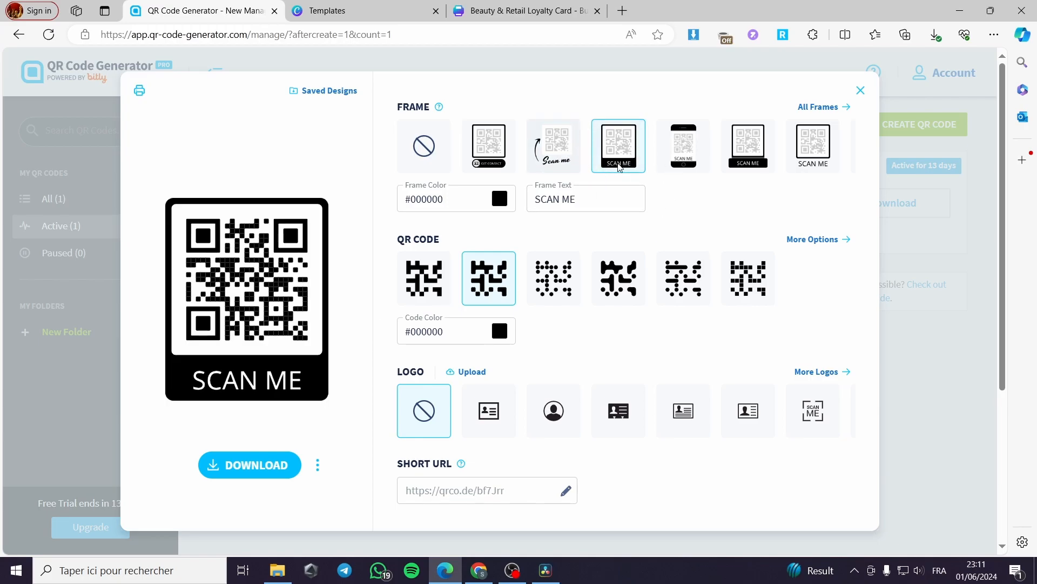
{"action": "left_click", "coordinate": [685, 160]}
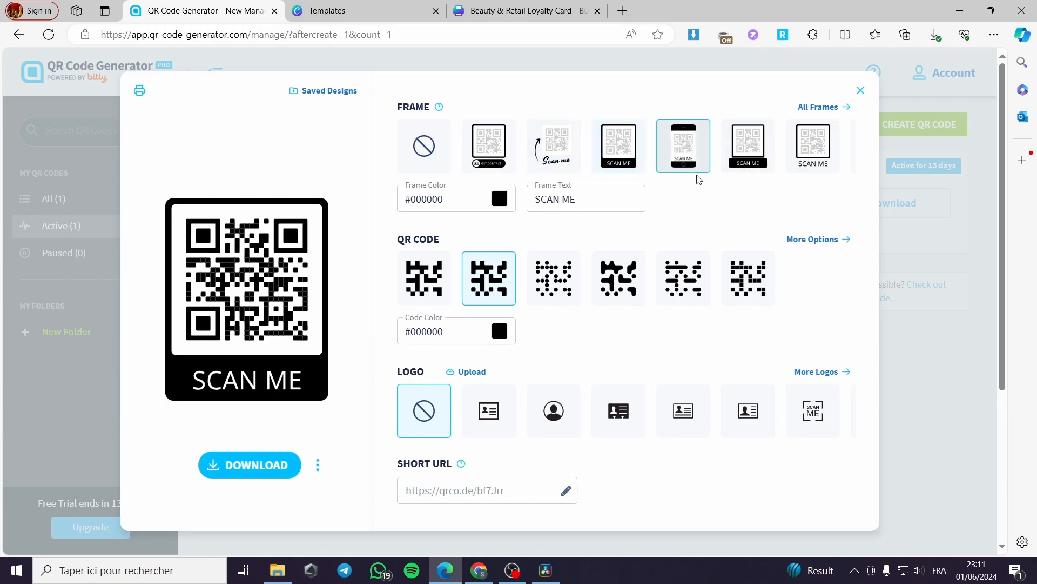
{"action": "left_click", "coordinate": [758, 159]}
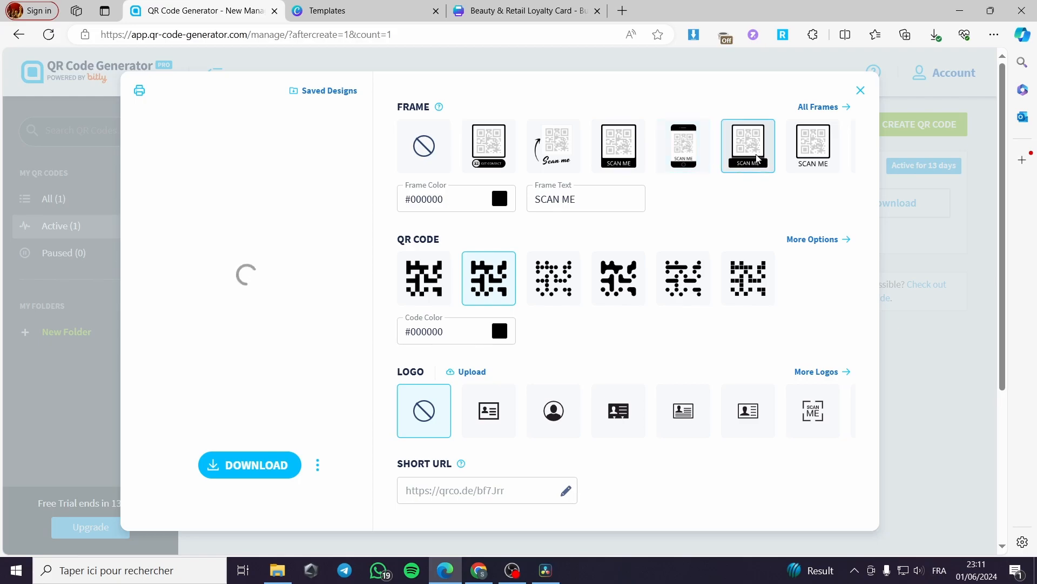
{"action": "left_click", "coordinate": [497, 199]}
{"action": "left_click", "coordinate": [493, 245]}
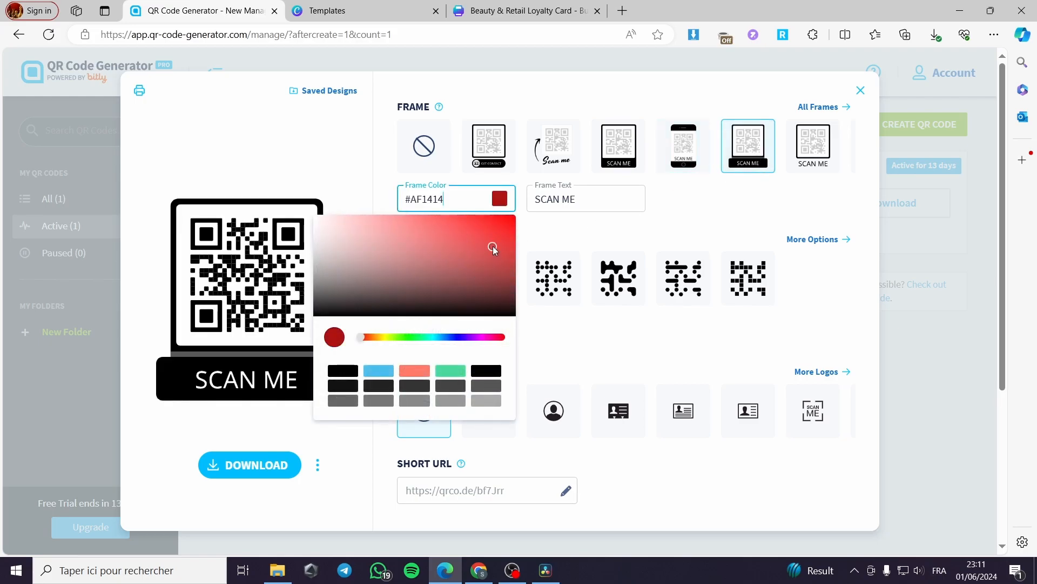
{"action": "left_click", "coordinate": [384, 371]}
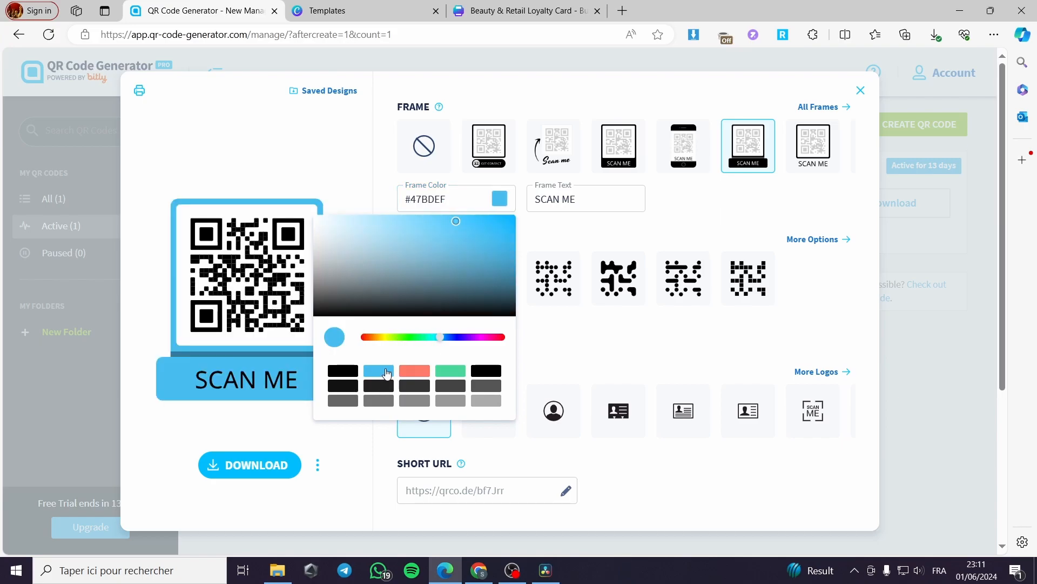
{"action": "left_click", "coordinate": [596, 337]}
{"action": "left_click", "coordinate": [489, 145]}
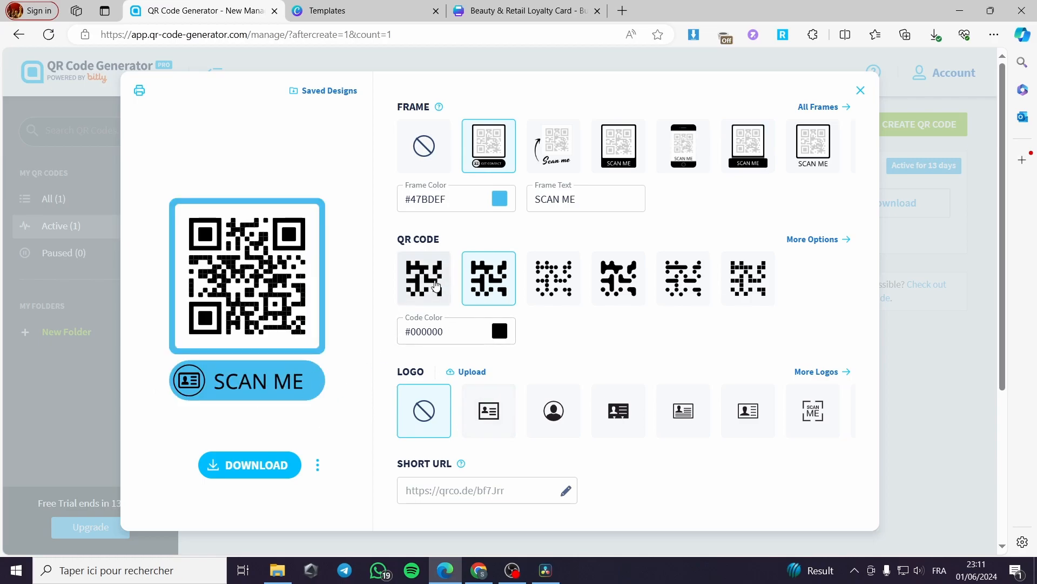
Step: Try the QR code patterns and keep the second pattern
{"action": "left_click", "coordinate": [572, 286]}
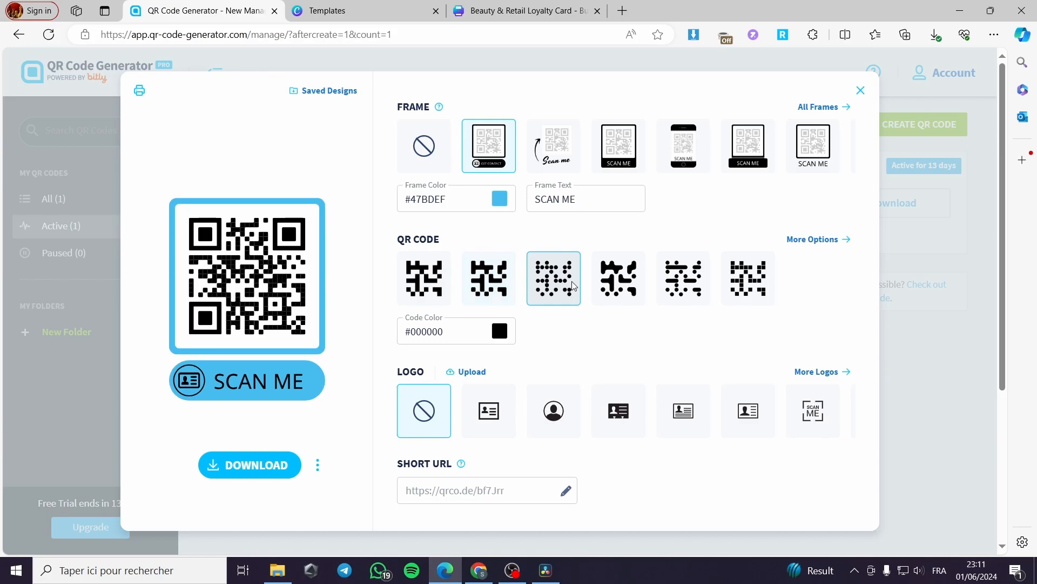
{"action": "left_click", "coordinate": [620, 288]}
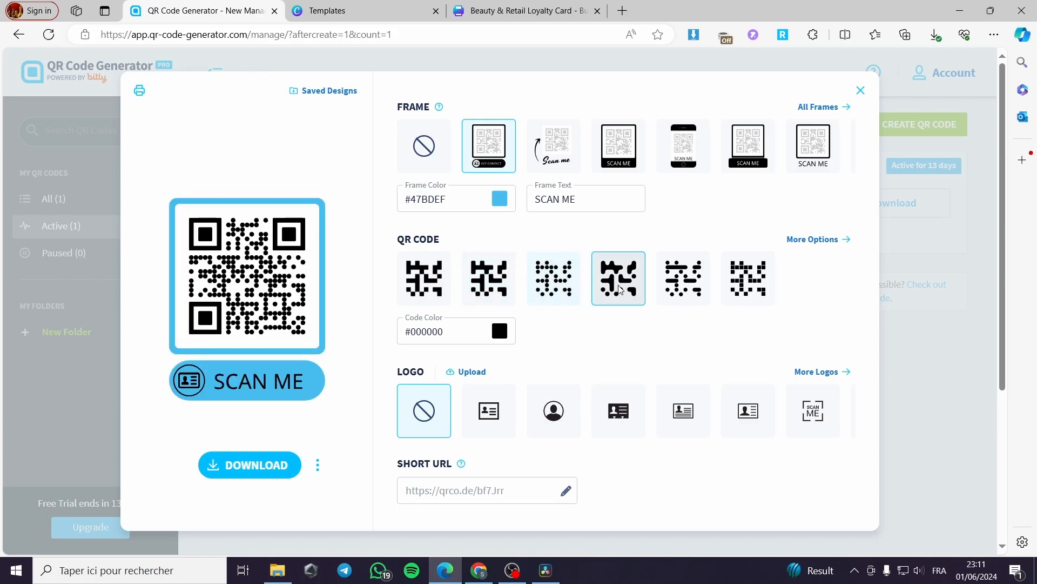
{"action": "left_click", "coordinate": [685, 290]}
{"action": "left_click", "coordinate": [741, 292]}
{"action": "left_click", "coordinate": [424, 288]}
{"action": "left_click", "coordinate": [475, 291]}
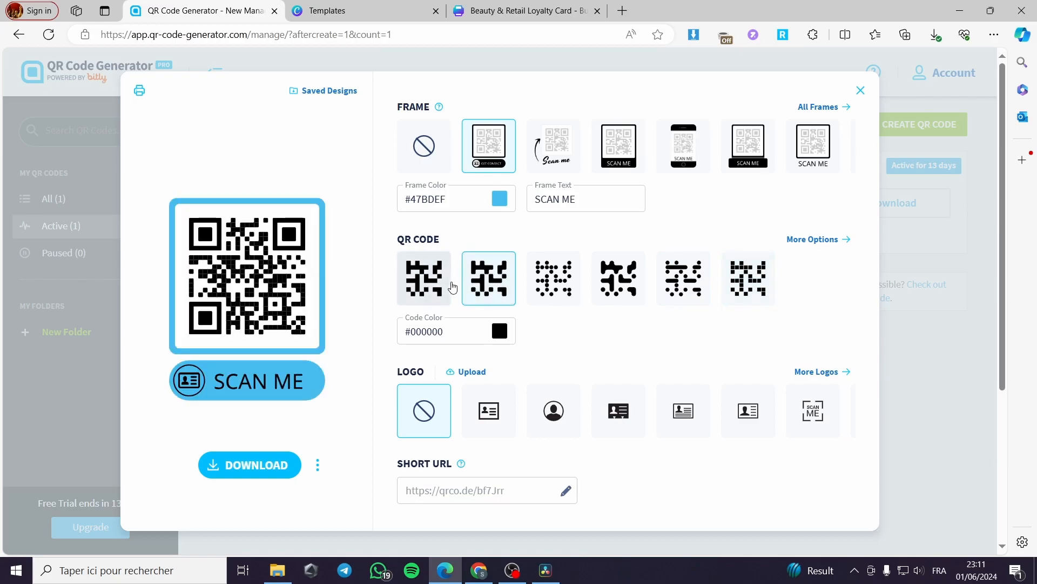
Step: Set the code colour to cyan #1CECE6
{"action": "left_click", "coordinate": [500, 332]}
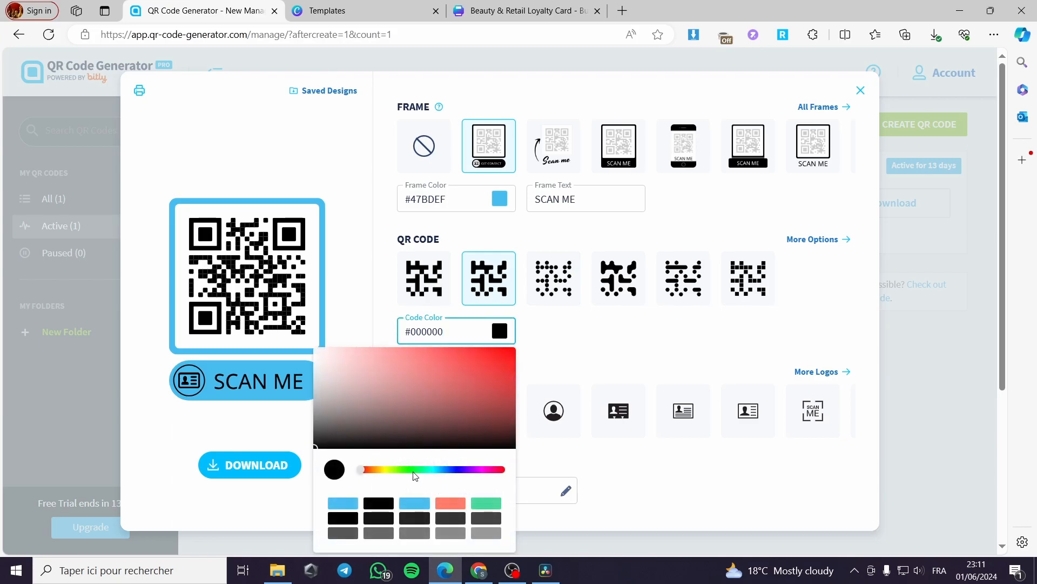
{"action": "left_click", "coordinate": [433, 470]}
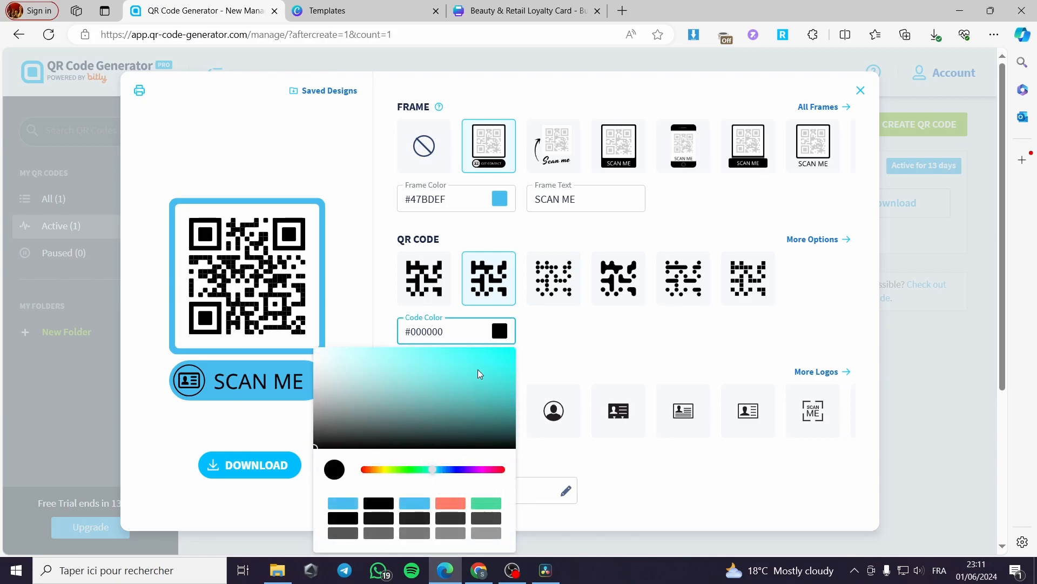
{"action": "left_click", "coordinate": [492, 355]}
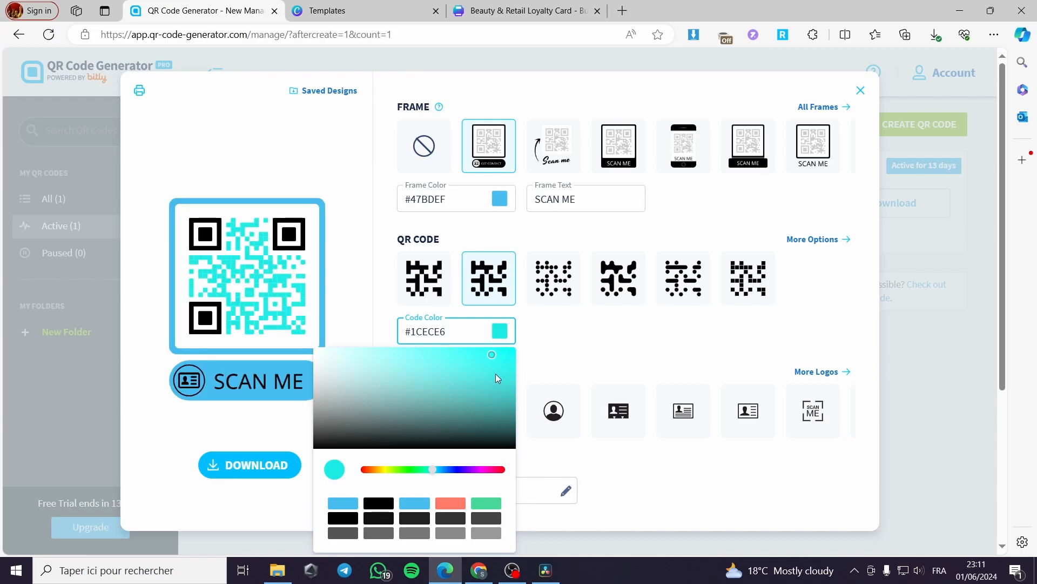
{"action": "left_click", "coordinate": [621, 328]}
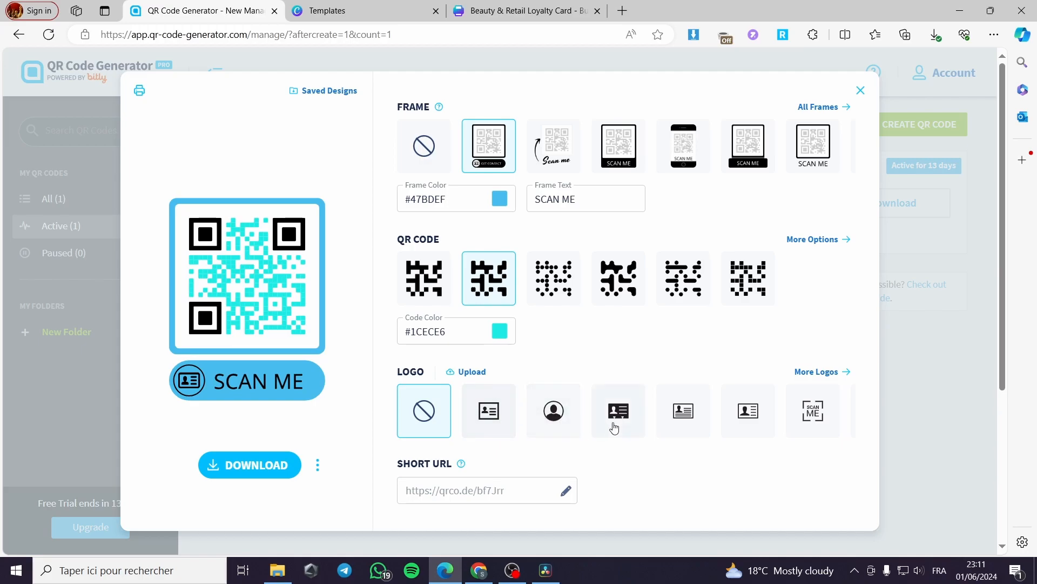
Step: Try the person and SCAN ME centre logos, then leave the logo set to none
{"action": "left_click", "coordinate": [543, 419]}
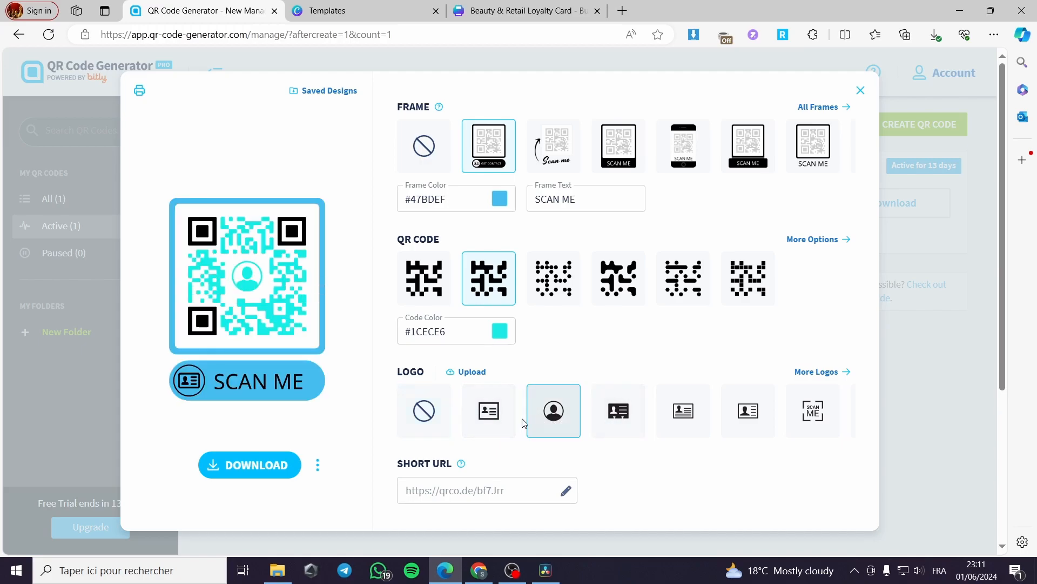
{"action": "left_click", "coordinate": [424, 417]}
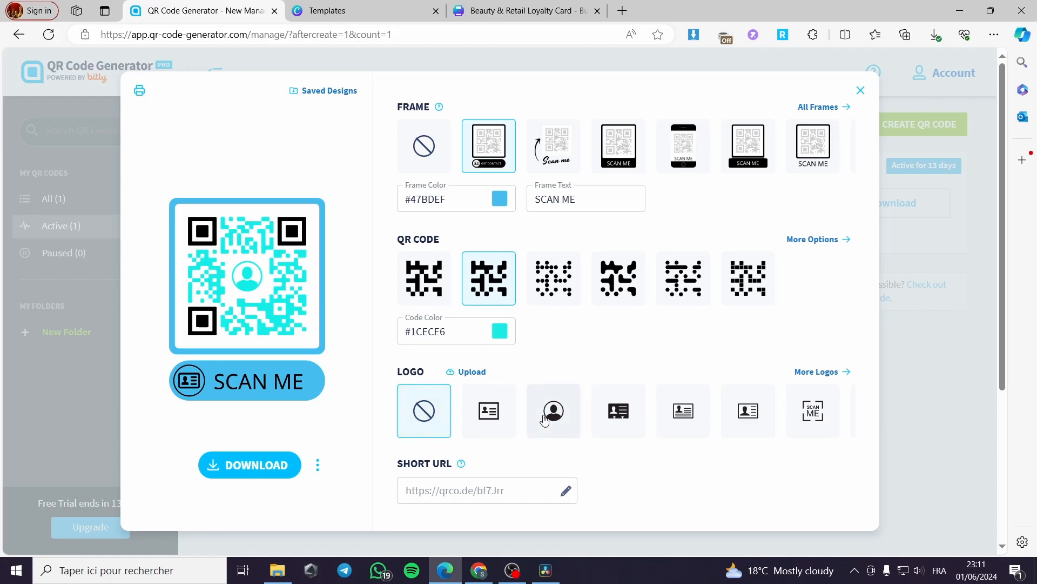
{"action": "left_click", "coordinate": [816, 416]}
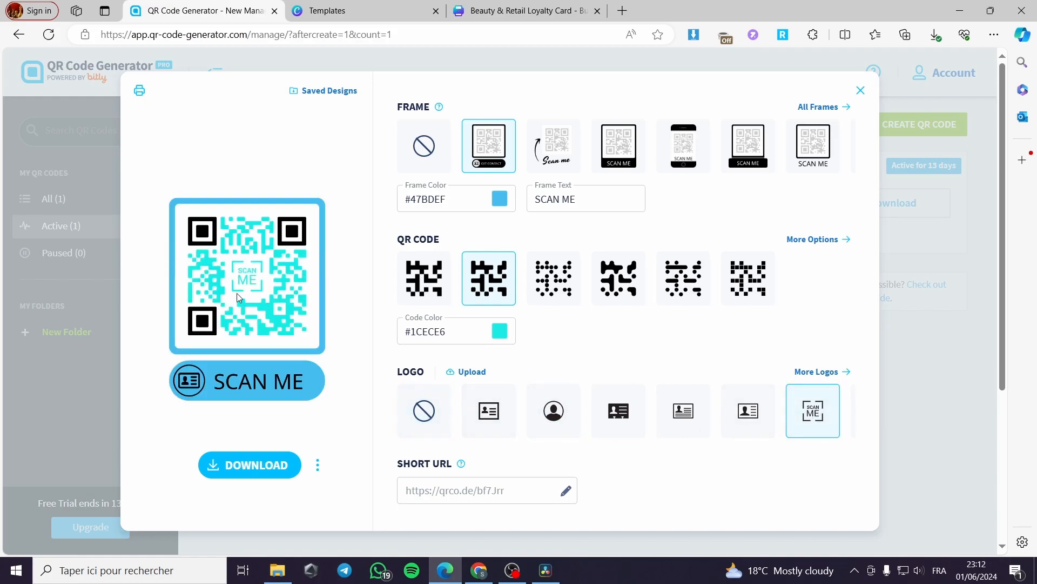
{"action": "left_click", "coordinate": [424, 413]}
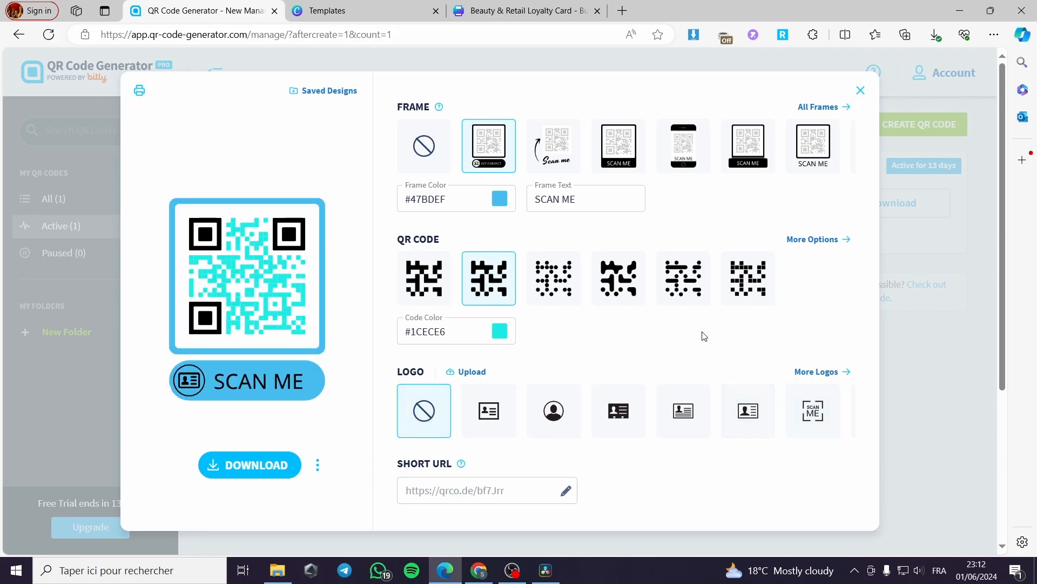
Step: Download the framed cyan SCAN ME QR code as a PNG and check it in Photos
{"action": "left_click", "coordinate": [291, 465]}
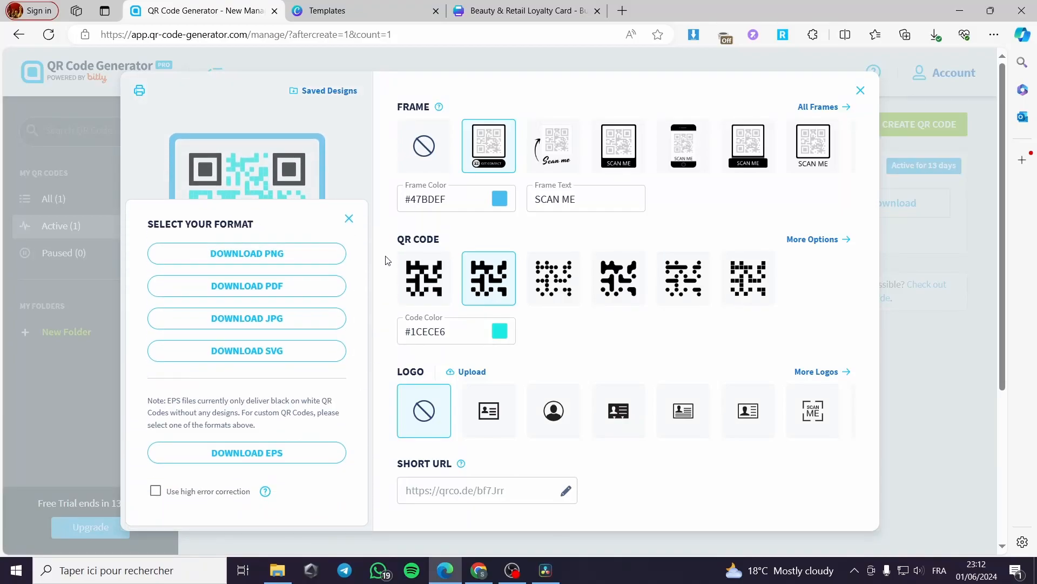
{"action": "left_click", "coordinate": [349, 219]}
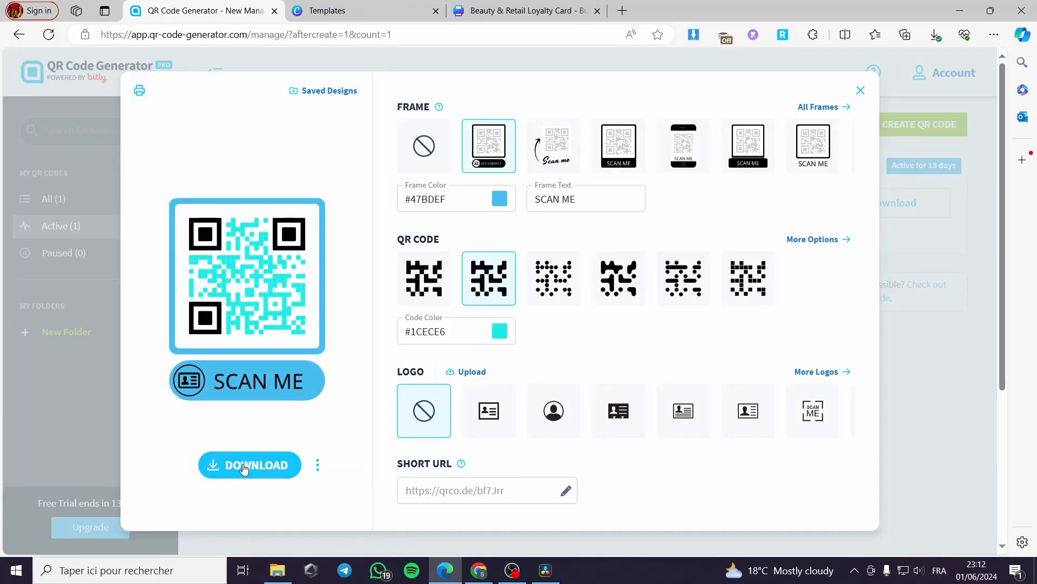
{"action": "left_click", "coordinate": [259, 465]}
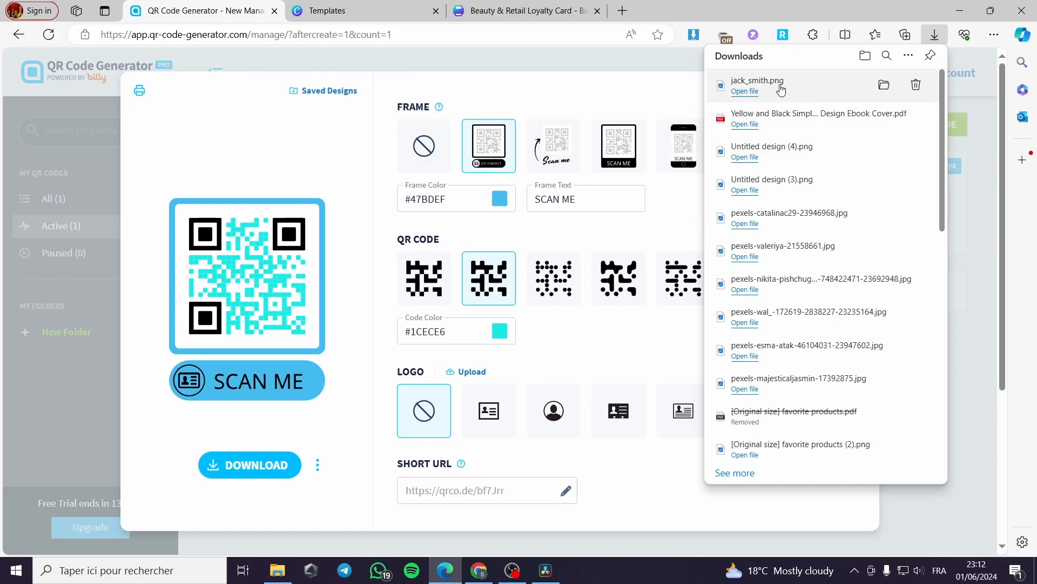
{"action": "left_click", "coordinate": [778, 89]}
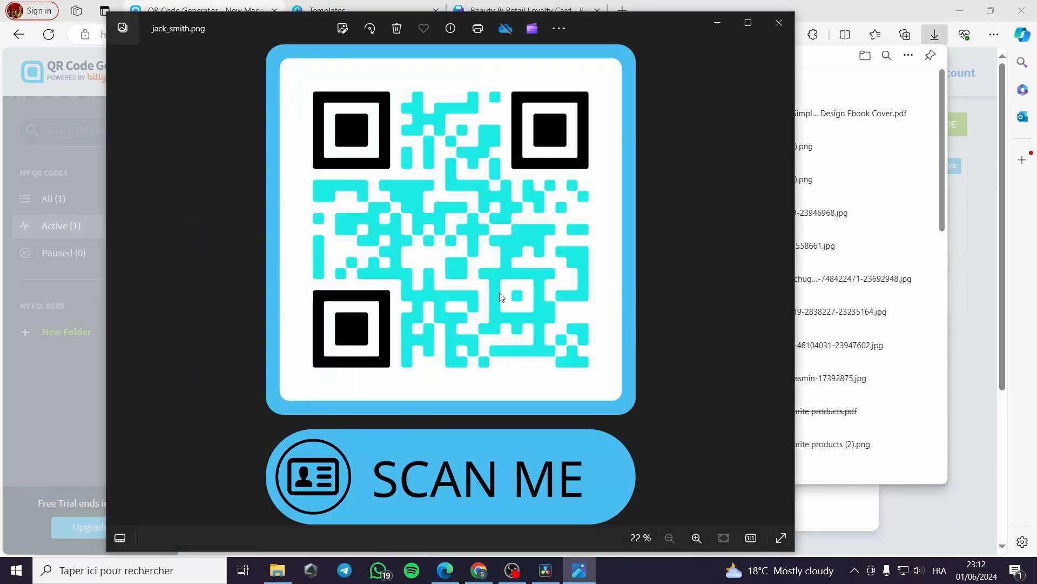
{"action": "left_click", "coordinate": [779, 22]}
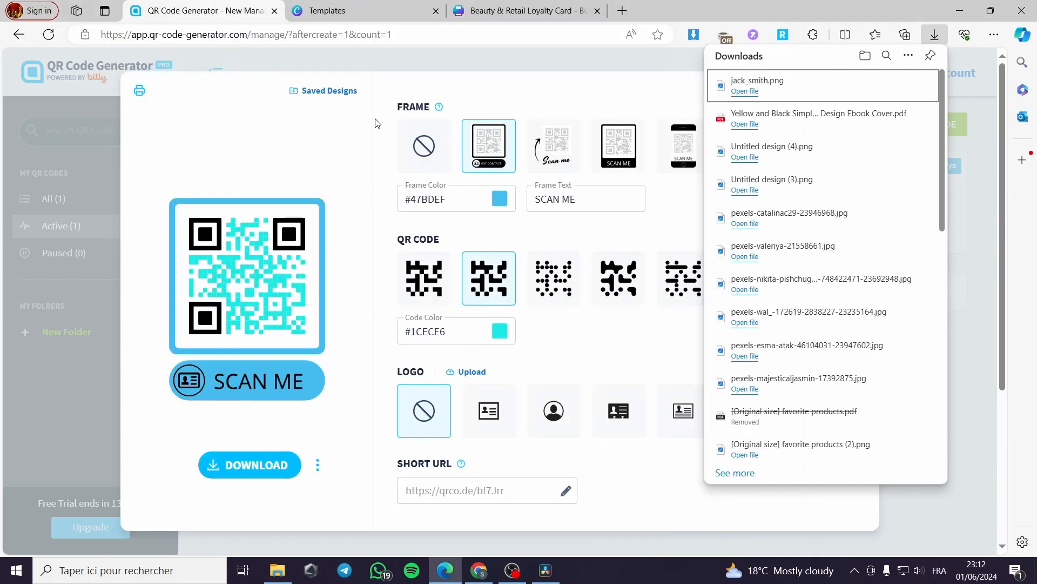
Step: Upload the downloaded cyan QR code PNG to Canva's Uploads
{"action": "left_click", "coordinate": [547, 13]}
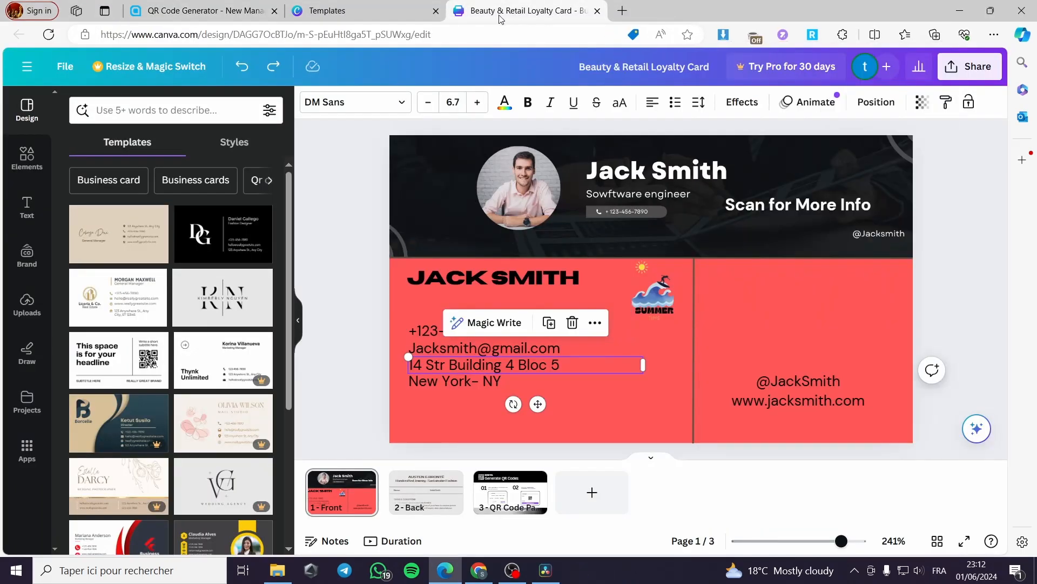
{"action": "left_click", "coordinate": [26, 304]}
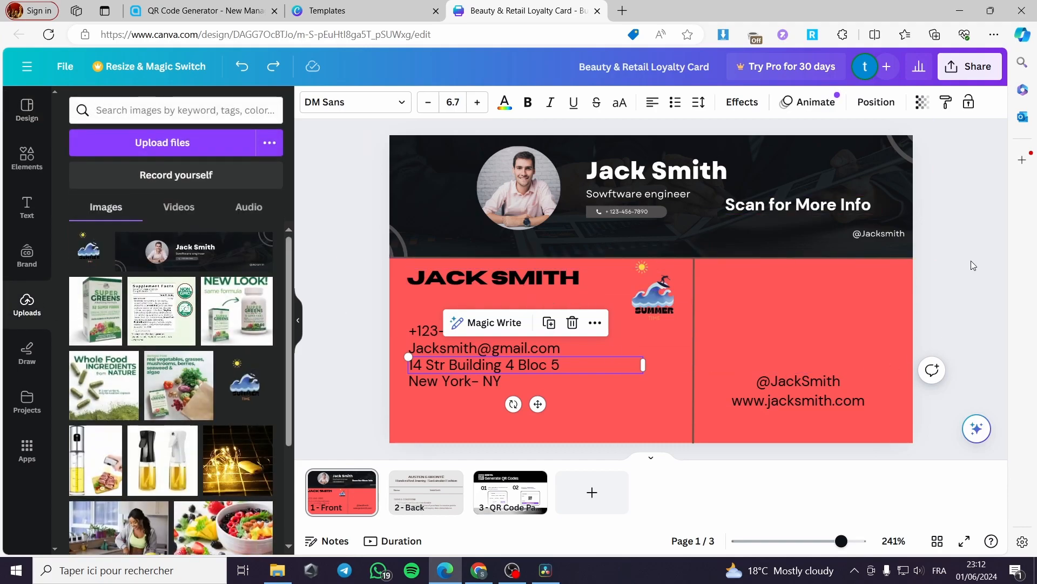
{"action": "left_click", "coordinate": [154, 145]}
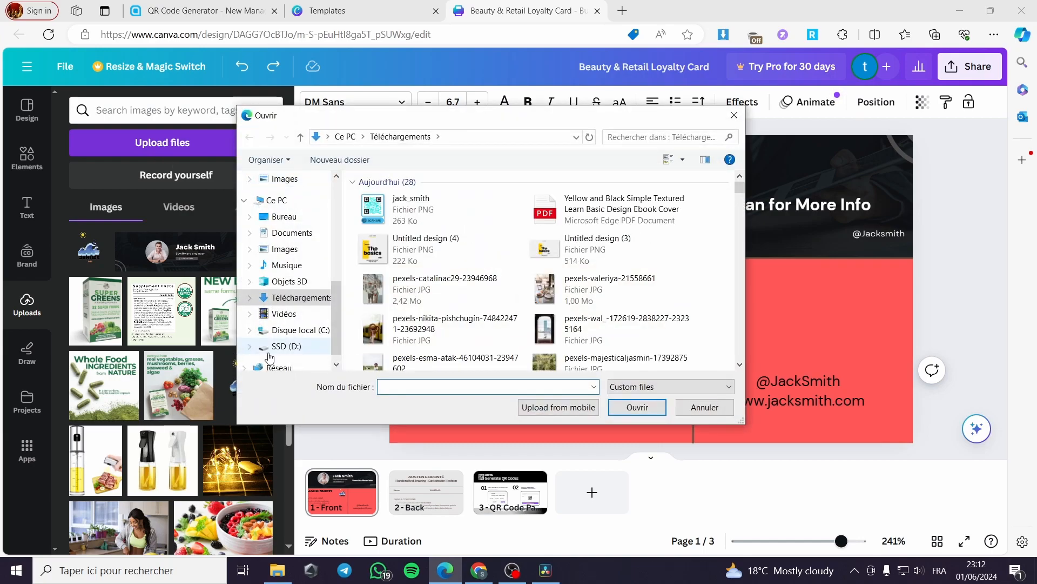
{"action": "left_click", "coordinate": [414, 221]}
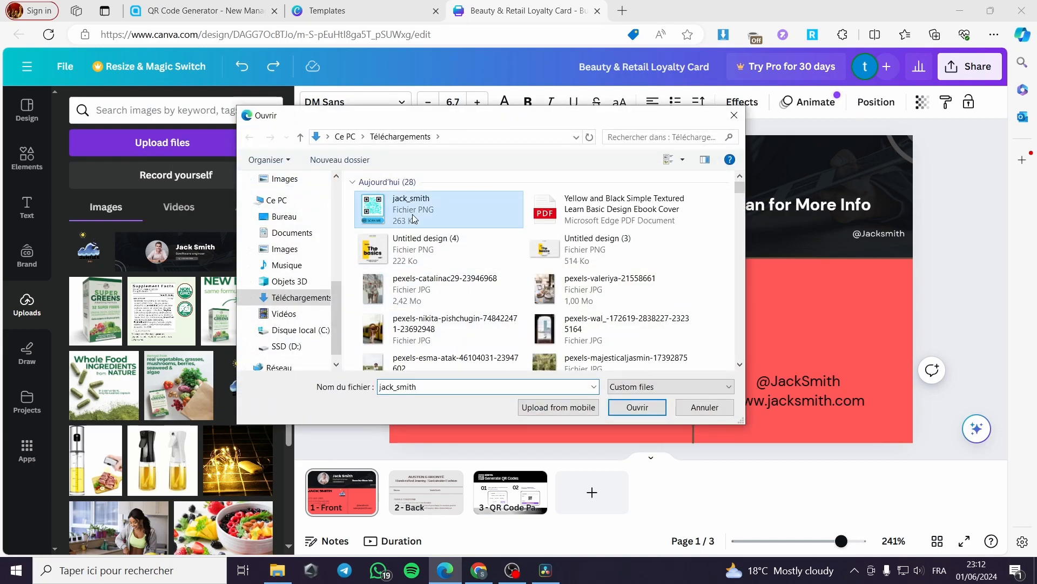
{"action": "left_click", "coordinate": [638, 408]}
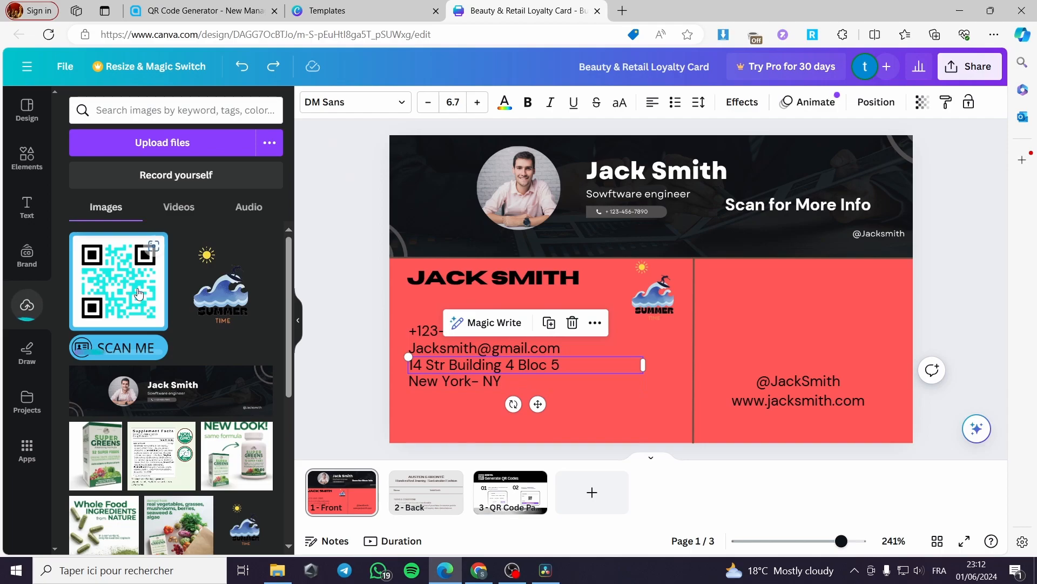
Step: Add the QR code to the card, shrink it and position it beneath 'Scan for More Info'
{"action": "left_click", "coordinate": [140, 293]}
{"action": "left_click_drag", "start_coordinate": [740, 409], "coordinate": [671, 269]}
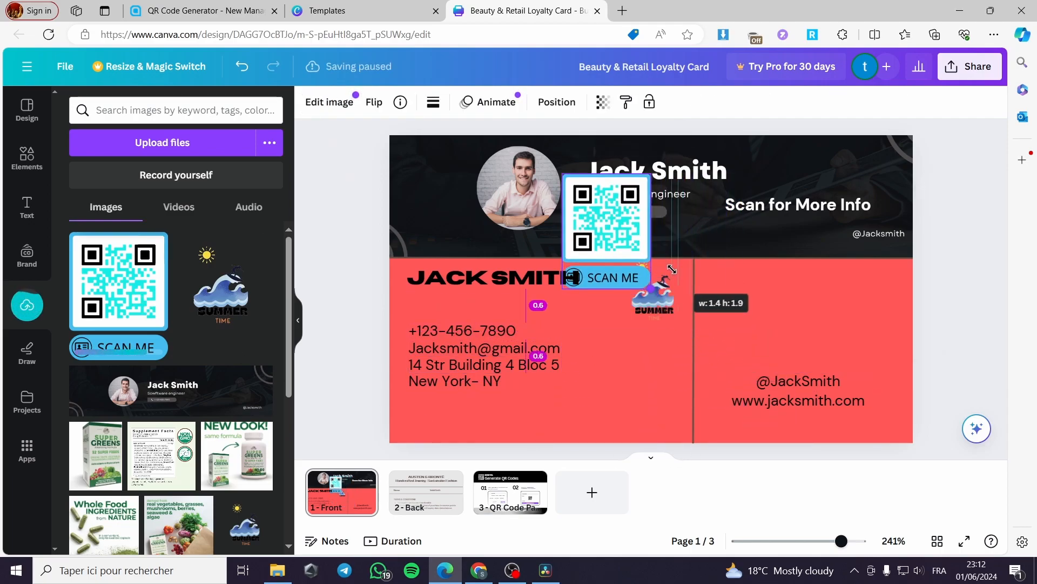
{"action": "left_click_drag", "start_coordinate": [609, 225], "coordinate": [795, 268]}
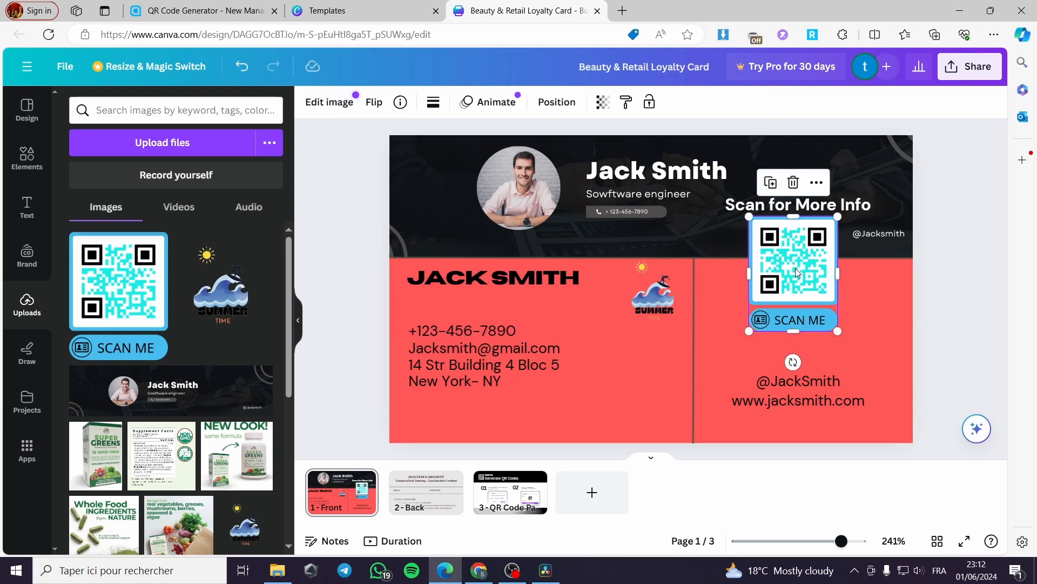
{"action": "left_click", "coordinate": [957, 291]}
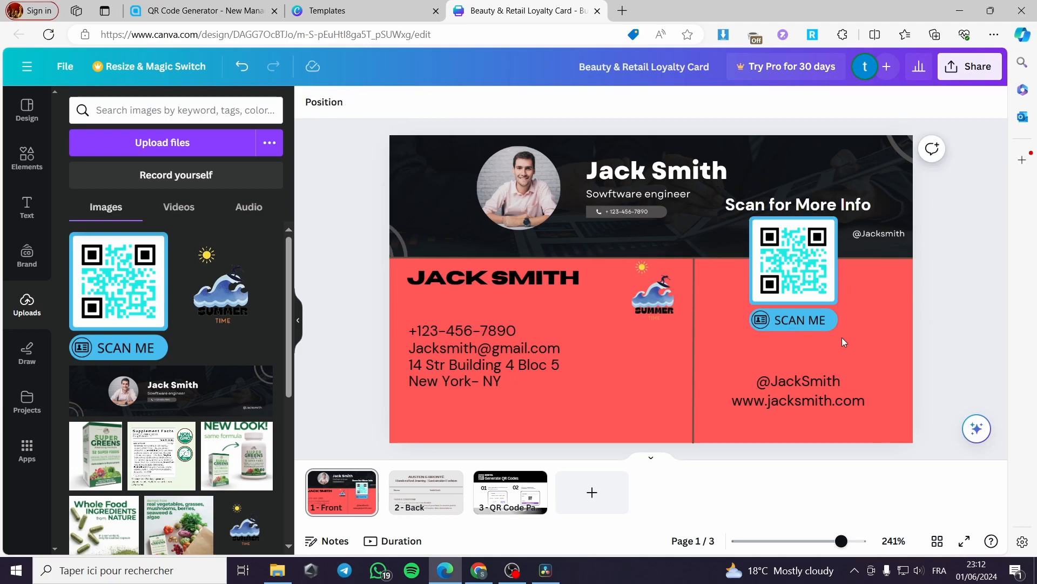
{"action": "left_click", "coordinate": [801, 322]}
{"action": "left_click", "coordinate": [208, 7]}
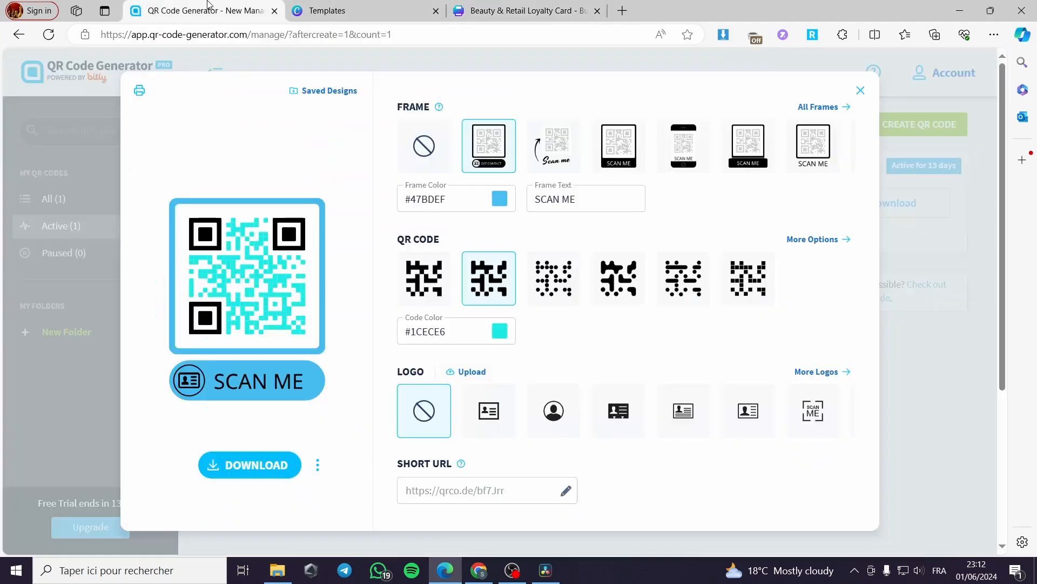
{"action": "left_click", "coordinate": [440, 151]}
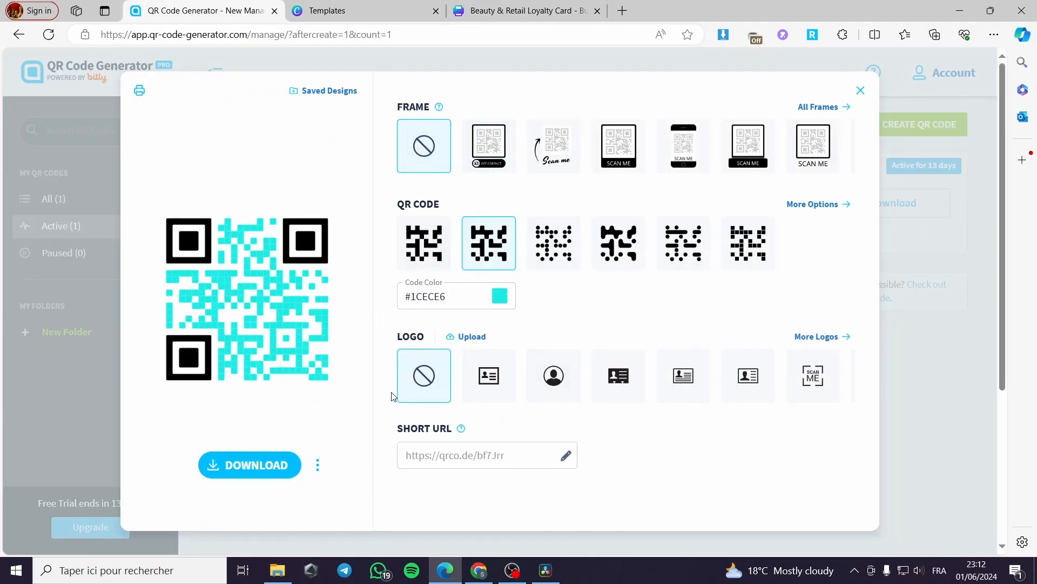
{"action": "left_click", "coordinate": [259, 463]}
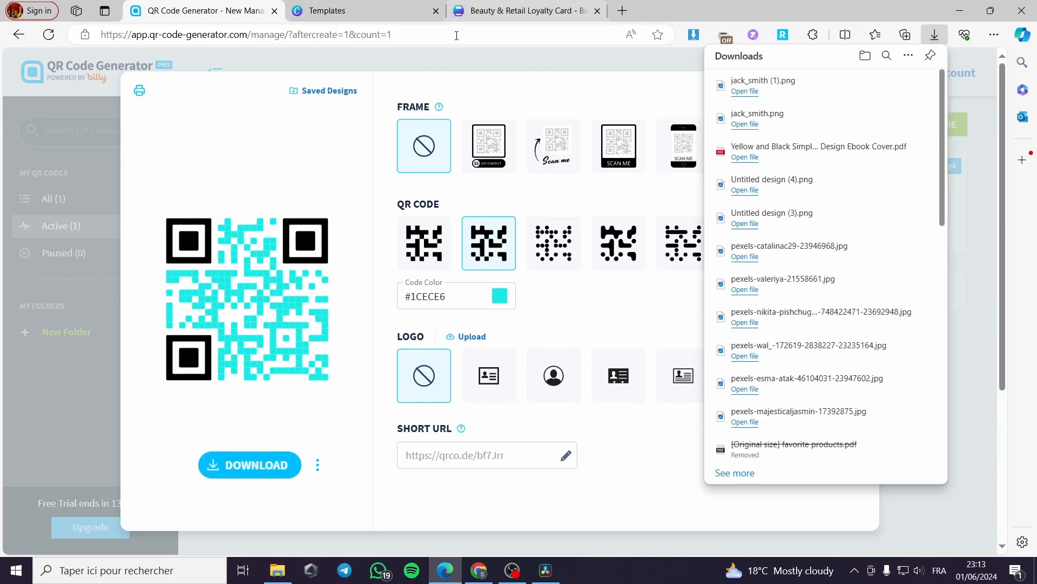
{"action": "left_click", "coordinate": [378, 11]}
{"action": "left_click", "coordinate": [586, 5]}
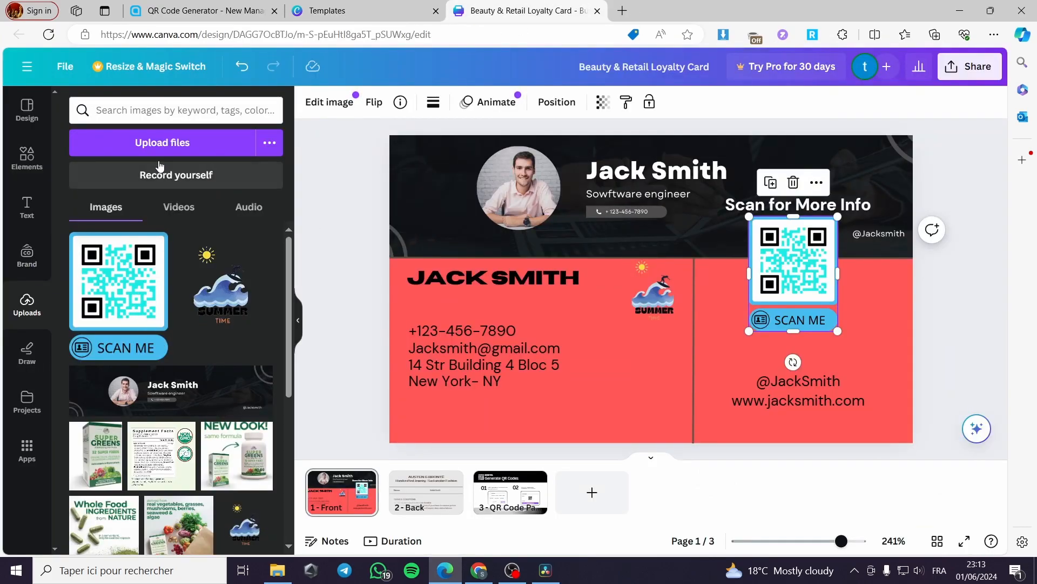
Step: Upload the frameless QR code PNG and delete the old framed QR code from the card
{"action": "left_click", "coordinate": [162, 142]}
{"action": "left_click", "coordinate": [393, 199]}
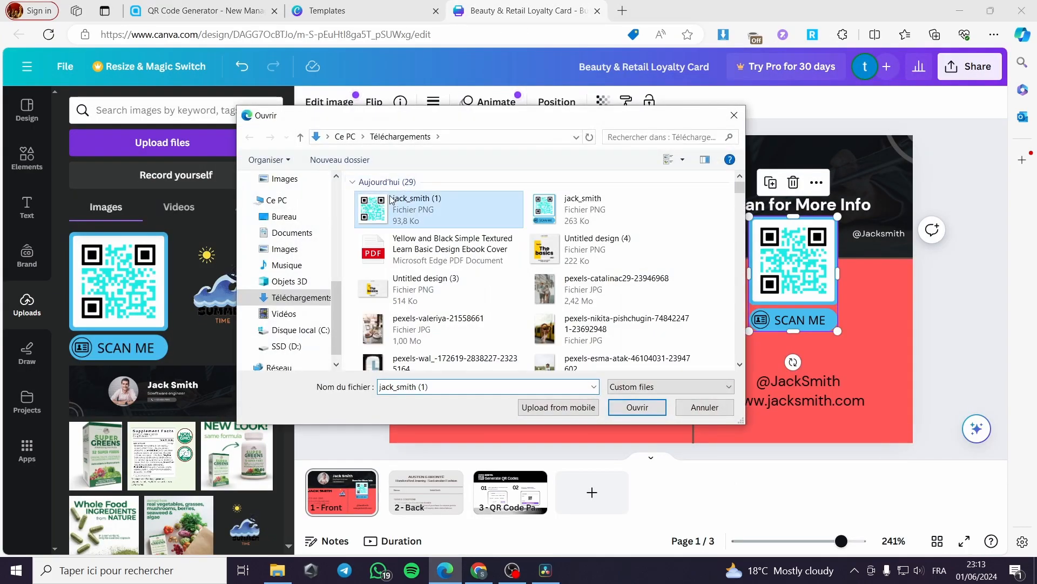
{"action": "left_click", "coordinate": [632, 409]}
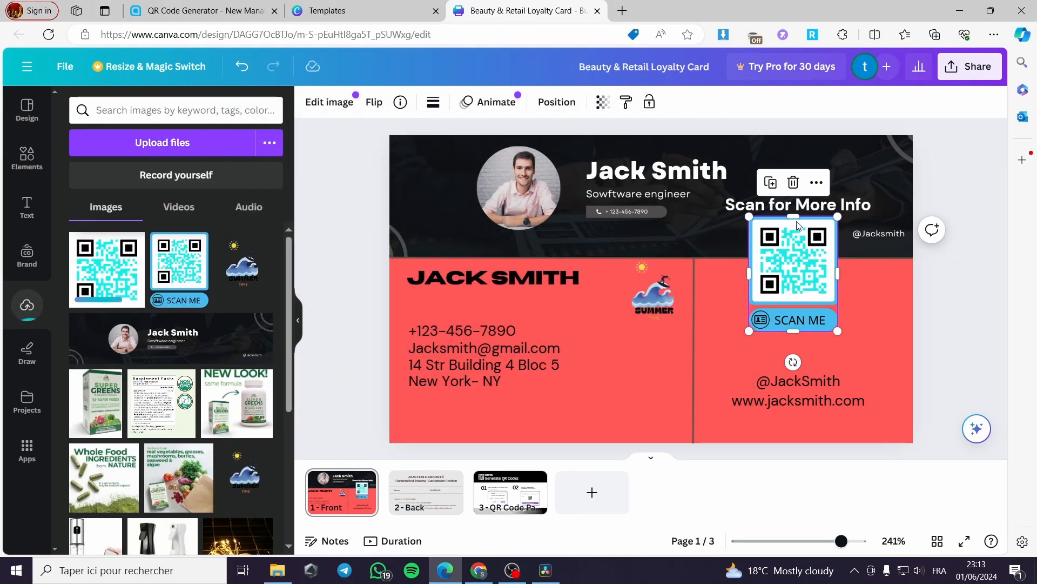
{"action": "left_click", "coordinate": [794, 182]}
Step: Add the frameless QR code, shrink it and place it under 'Scan for More Info'
{"action": "left_click", "coordinate": [114, 265]}
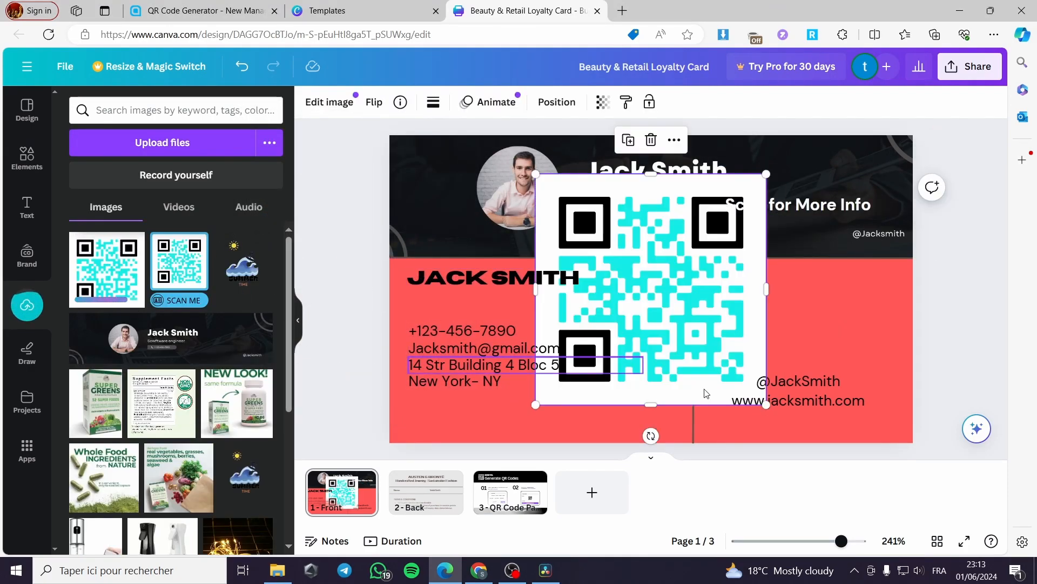
{"action": "left_click_drag", "start_coordinate": [745, 400], "coordinate": [644, 278]}
{"action": "left_click_drag", "start_coordinate": [600, 237], "coordinate": [793, 282]}
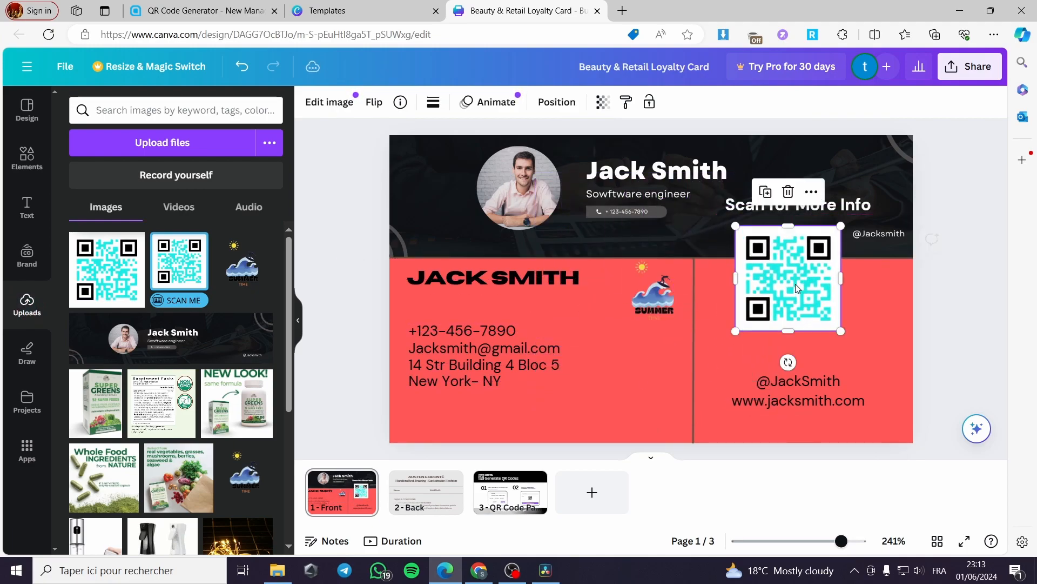
{"action": "left_click", "coordinate": [997, 313]}
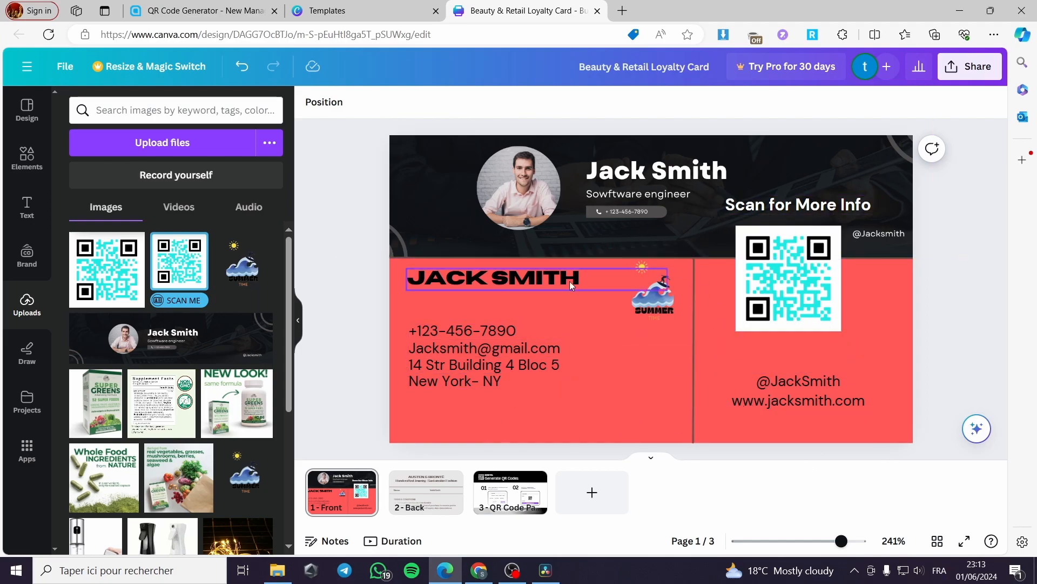
{"action": "left_click", "coordinate": [976, 71]}
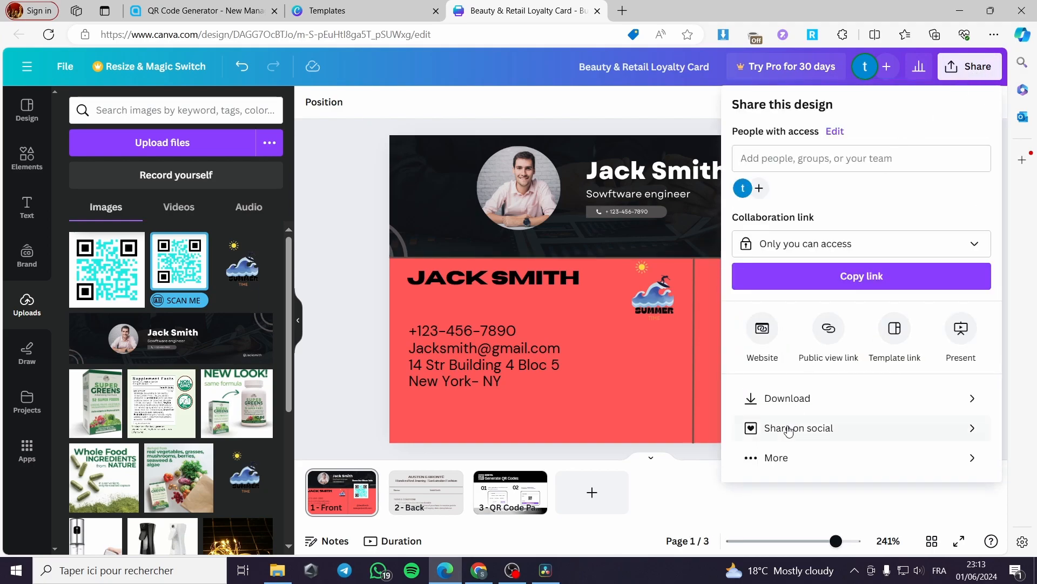
{"action": "left_click", "coordinate": [806, 398]}
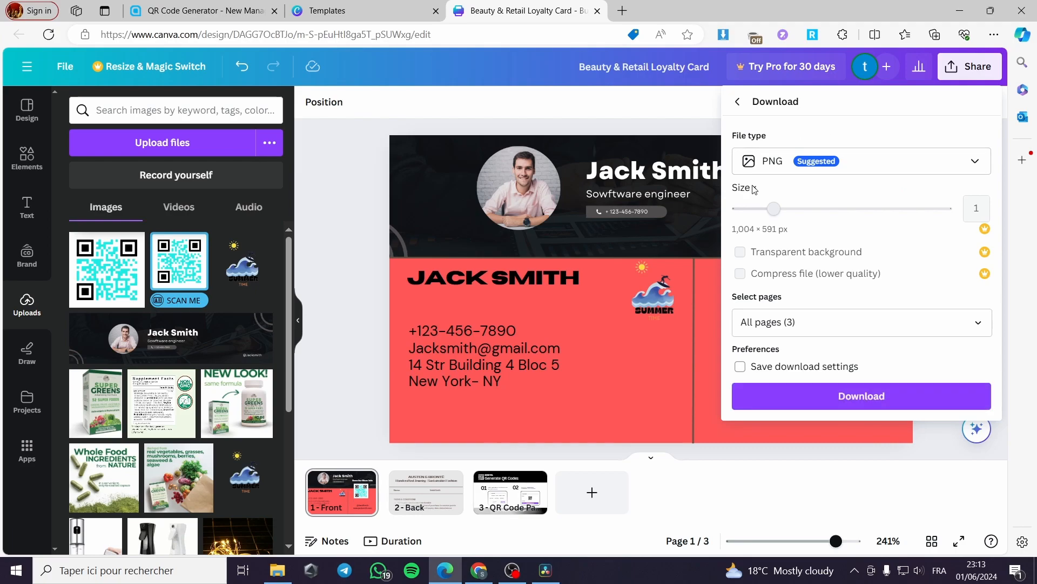
{"action": "left_click", "coordinate": [859, 168]}
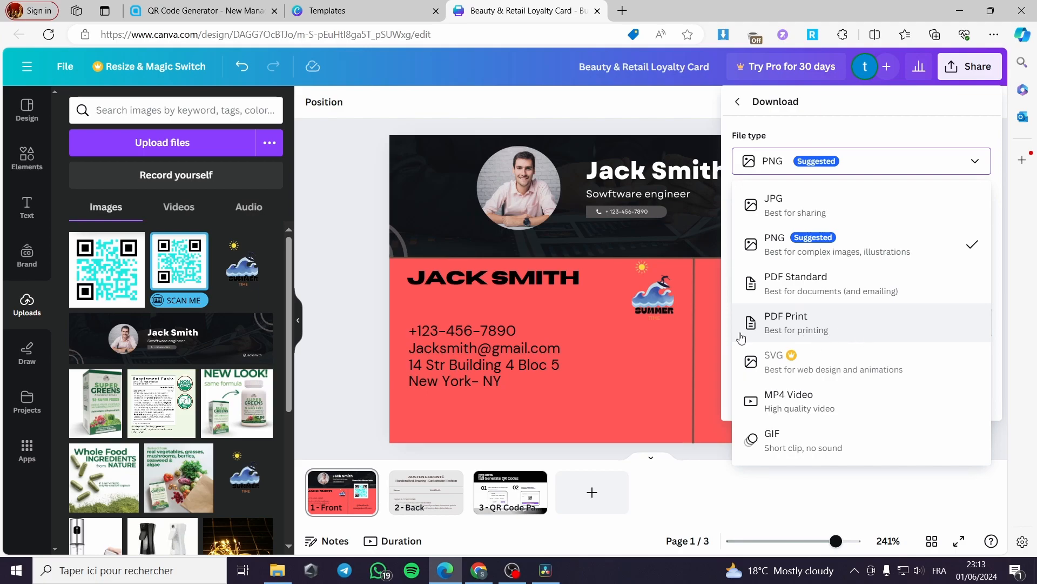
{"action": "left_click", "coordinate": [365, 258]}
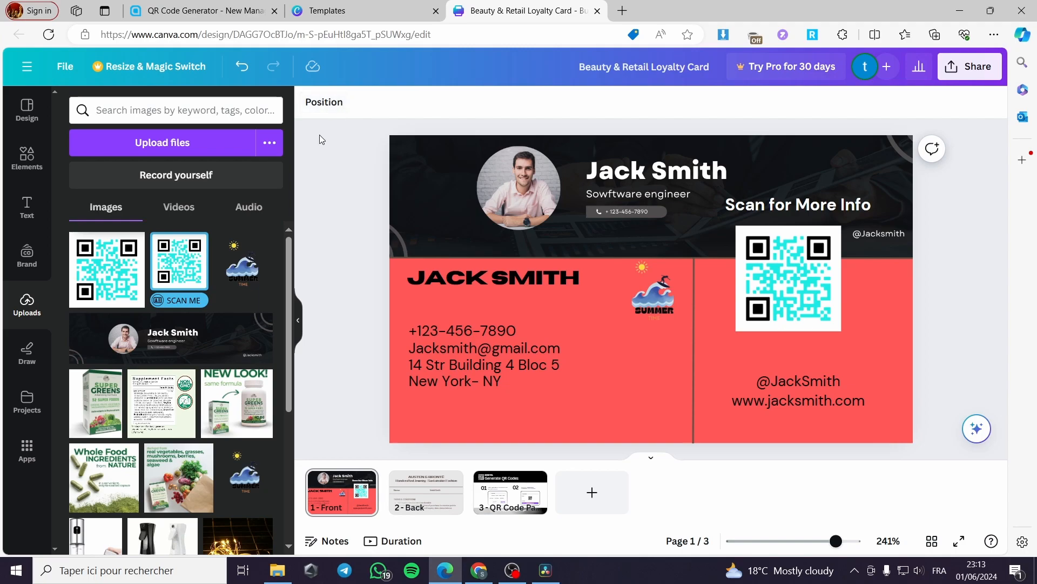
{"action": "key", "text": "ctrl+z"}
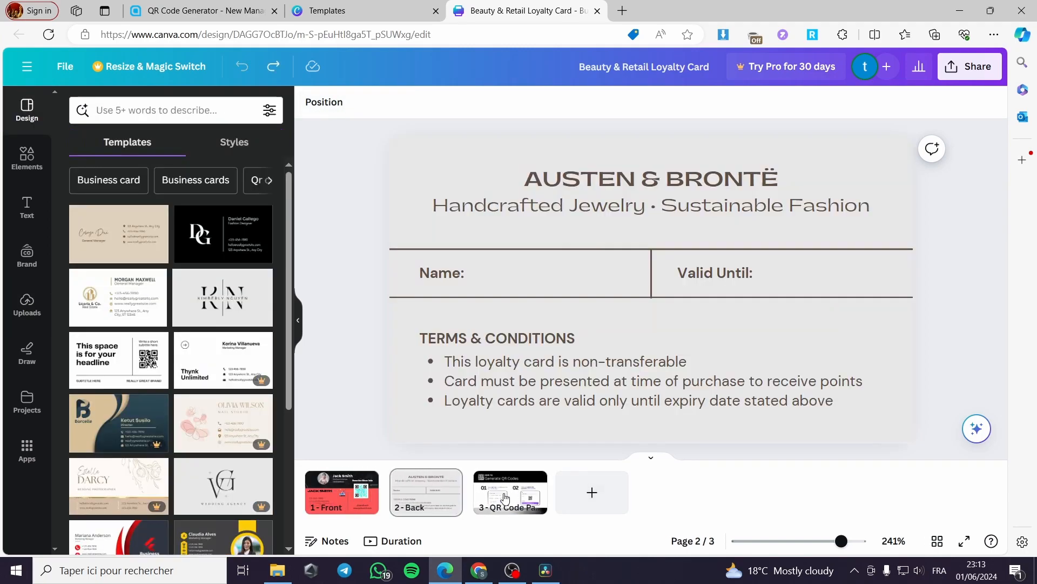
{"action": "left_click", "coordinate": [351, 508]}
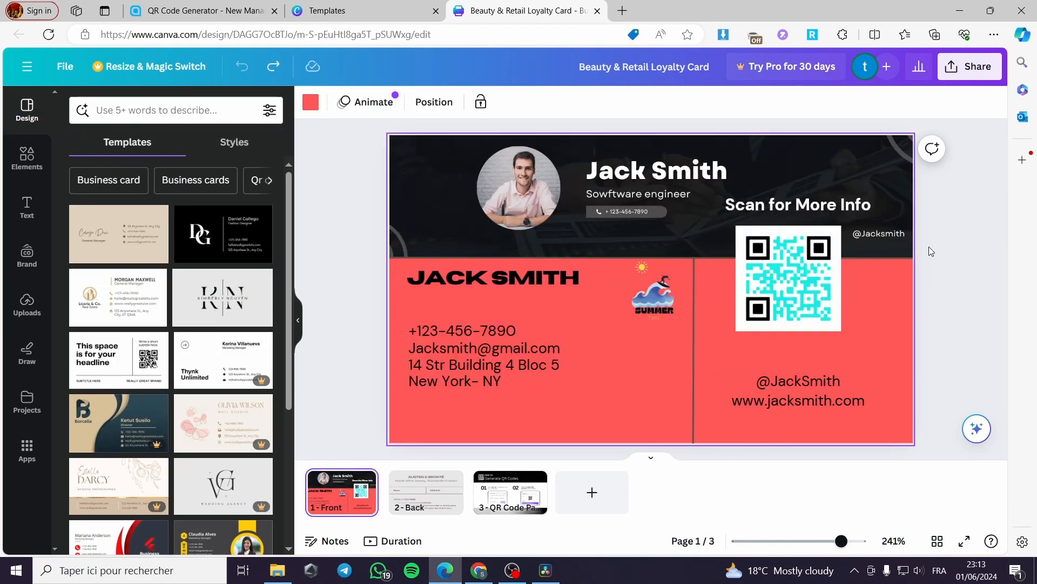